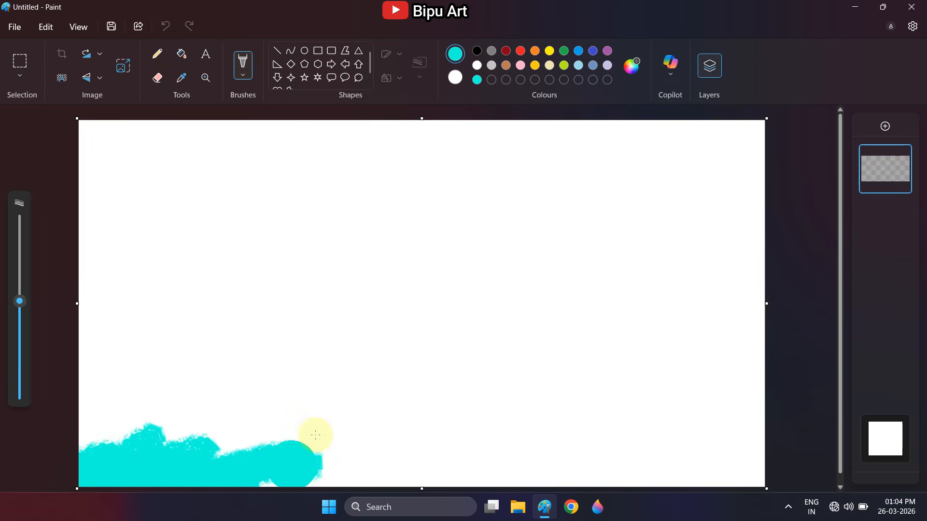
Finish the rough cyan crayon band along the canvas's lower edge and paint a medium green band directly above it.
{"action": "mouse_move", "coordinate": [660, 459]}
{"action": "left_mouse_down"}
{"action": "mouse_move", "coordinate": [134, 434]}
{"action": "mouse_move", "coordinate": [479, 424]}
{"action": "mouse_move", "coordinate": [604, 381]}
{"action": "left_mouse_up"}
{"action": "left_click", "coordinate": [631, 66]}
{"action": "left_click_drag", "start_coordinate": [360, 101], "coordinate": [357, 101]}
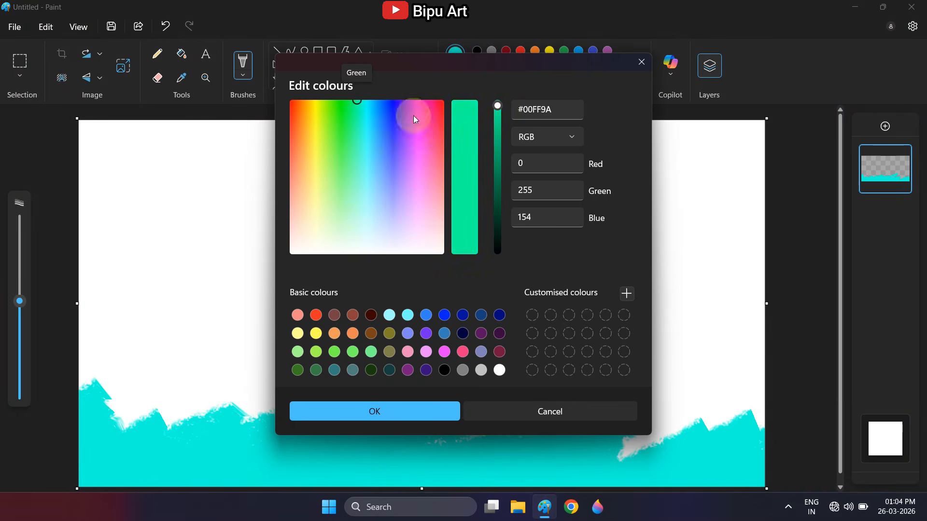
{"action": "left_click", "coordinate": [497, 149]}
{"action": "left_click", "coordinate": [413, 414]}
{"action": "mouse_move", "coordinate": [132, 342]}
{"action": "left_mouse_down"}
{"action": "mouse_move", "coordinate": [89, 389]}
{"action": "mouse_move", "coordinate": [203, 416]}
{"action": "mouse_move", "coordinate": [169, 384]}
{"action": "mouse_move", "coordinate": [449, 331]}
{"action": "mouse_move", "coordinate": [472, 331]}
{"action": "mouse_move", "coordinate": [482, 438]}
{"action": "mouse_move", "coordinate": [720, 403]}
{"action": "mouse_move", "coordinate": [753, 362]}
{"action": "mouse_move", "coordinate": [636, 348]}
{"action": "mouse_move", "coordinate": [607, 105]}
{"action": "left_mouse_up"}
{"action": "left_click", "coordinate": [632, 65]}
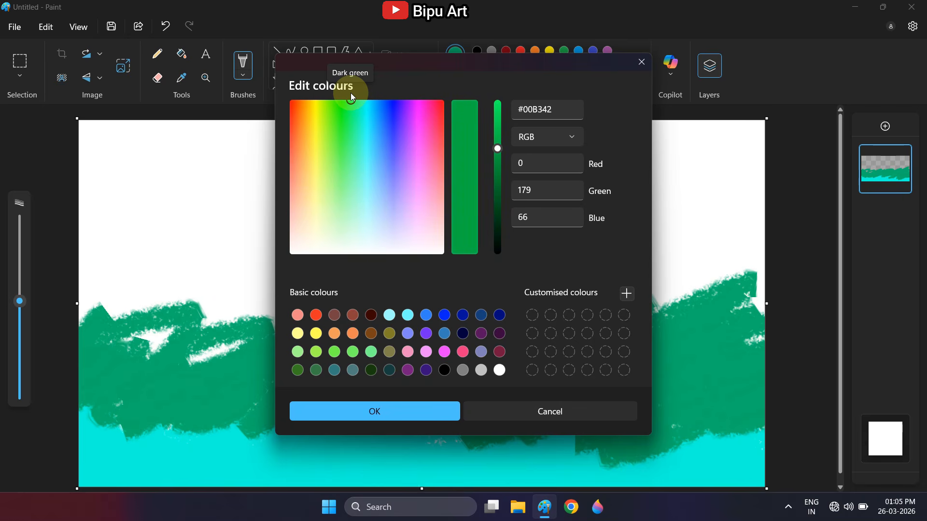
{"action": "left_click_drag", "start_coordinate": [349, 92], "coordinate": [365, 85]}
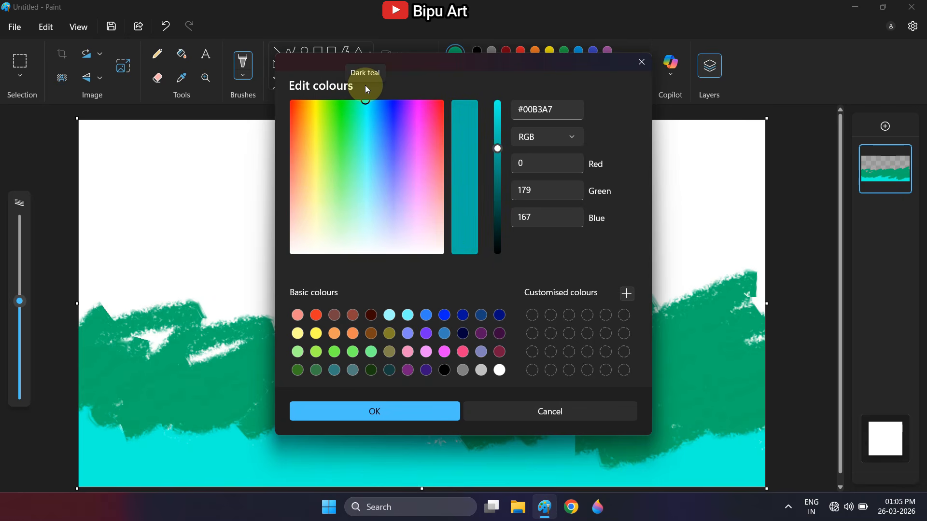
{"action": "left_click", "coordinate": [645, 64]}
Darken the green to #007547 and paint an uneven crayon band above the medium green one.
{"action": "left_click", "coordinate": [631, 66]}
{"action": "left_click_drag", "start_coordinate": [492, 149], "coordinate": [496, 182]}
{"action": "left_click", "coordinate": [373, 409]}
{"action": "mouse_move", "coordinate": [155, 280]}
{"action": "left_mouse_down"}
{"action": "mouse_move", "coordinate": [129, 300]}
{"action": "mouse_move", "coordinate": [168, 331]}
{"action": "mouse_move", "coordinate": [338, 291]}
{"action": "mouse_move", "coordinate": [588, 303]}
{"action": "mouse_move", "coordinate": [438, 346]}
{"action": "mouse_move", "coordinate": [671, 321]}
{"action": "mouse_move", "coordinate": [87, 249]}
{"action": "left_mouse_up"}
Darken the green further and paint the next uneven crayon band above the #007547 band.
{"action": "left_click", "coordinate": [631, 66]}
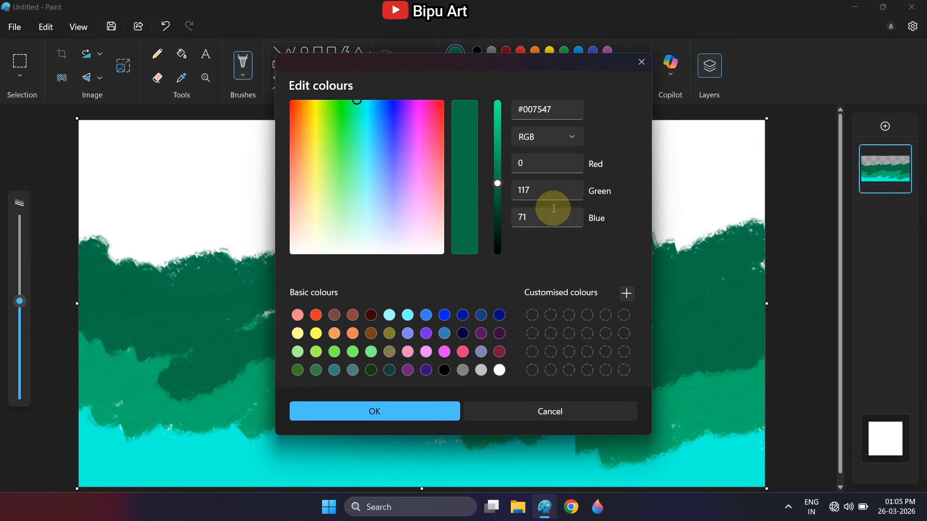
{"action": "left_click_drag", "start_coordinate": [497, 182], "coordinate": [500, 219]}
{"action": "left_click", "coordinate": [362, 409]}
{"action": "mouse_move", "coordinate": [202, 246]}
{"action": "left_mouse_down"}
{"action": "mouse_move", "coordinate": [99, 275]}
{"action": "mouse_move", "coordinate": [180, 209]}
{"action": "mouse_move", "coordinate": [314, 245]}
{"action": "mouse_move", "coordinate": [459, 248]}
{"action": "mouse_move", "coordinate": [600, 217]}
{"action": "mouse_move", "coordinate": [693, 248]}
{"action": "mouse_move", "coordinate": [45, 188]}
{"action": "mouse_move", "coordinate": [99, 186]}
{"action": "left_mouse_up"}
Darken the colour to #001A0F and fill the rest of the canvas up to the upper edge with crayon strokes.
{"action": "left_click", "coordinate": [631, 66]}
{"action": "left_click_drag", "start_coordinate": [496, 220], "coordinate": [498, 233]}
{"action": "left_click", "coordinate": [403, 409]}
{"action": "mouse_move", "coordinate": [261, 186]}
{"action": "left_mouse_down"}
{"action": "mouse_move", "coordinate": [230, 207]}
{"action": "mouse_move", "coordinate": [152, 132]}
{"action": "mouse_move", "coordinate": [749, 144]}
{"action": "mouse_move", "coordinate": [538, 194]}
{"action": "mouse_move", "coordinate": [390, 140]}
{"action": "mouse_move", "coordinate": [662, 147]}
{"action": "mouse_move", "coordinate": [141, 167]}
{"action": "mouse_move", "coordinate": [451, 155]}
{"action": "left_mouse_up"}
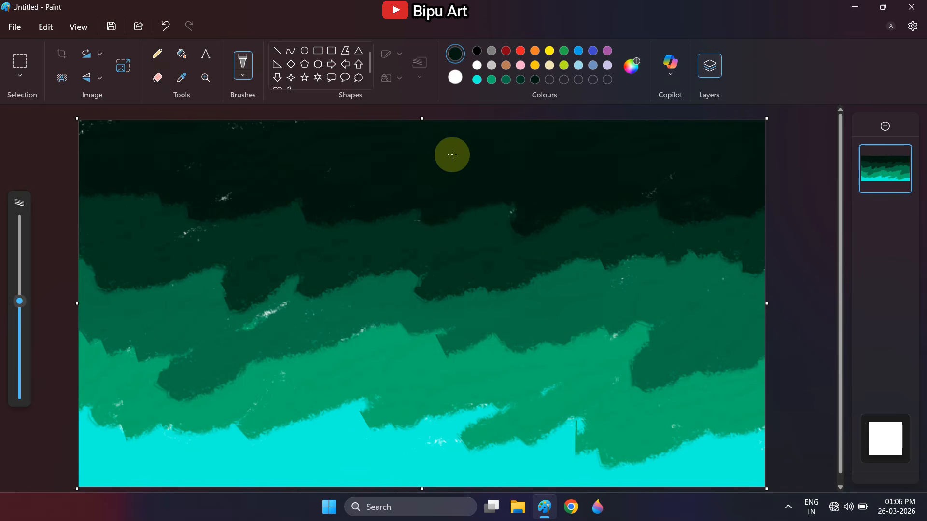
Sample the cyan and soften its border with the medium green using a reduced-size Natural pencil.
{"action": "left_click", "coordinate": [182, 78]}
{"action": "left_click", "coordinate": [213, 428]}
{"action": "left_click", "coordinate": [243, 65]}
{"action": "left_click", "coordinate": [275, 291]}
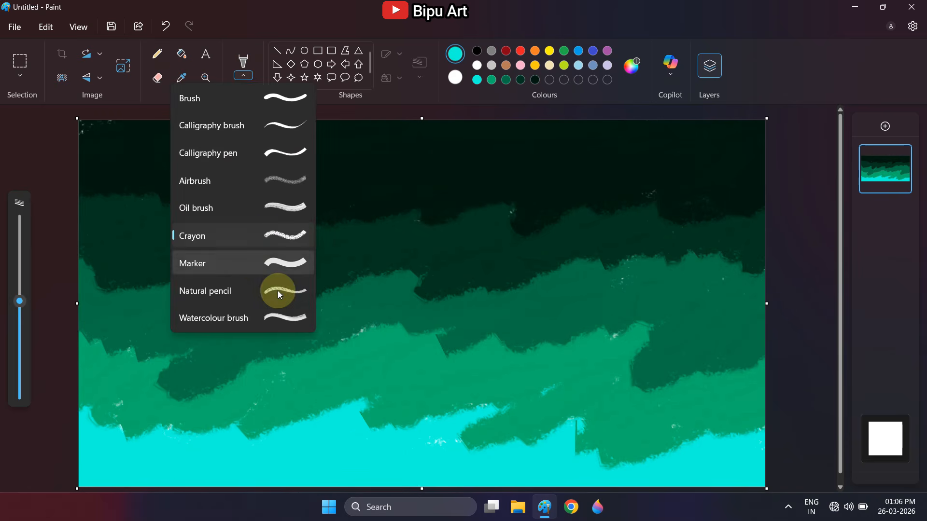
{"action": "left_click", "coordinate": [19, 368]}
{"action": "left_click_drag", "start_coordinate": [24, 325], "coordinate": [25, 333]}
{"action": "mouse_move", "coordinate": [137, 430]}
{"action": "left_mouse_down"}
{"action": "mouse_move", "coordinate": [86, 418]}
{"action": "mouse_move", "coordinate": [202, 420]}
{"action": "left_mouse_up"}
{"action": "left_click_drag", "start_coordinate": [24, 334], "coordinate": [26, 318]}
{"action": "mouse_move", "coordinate": [254, 424]}
{"action": "left_mouse_down"}
{"action": "mouse_move", "coordinate": [410, 409]}
{"action": "mouse_move", "coordinate": [681, 458]}
{"action": "mouse_move", "coordinate": [756, 425]}
{"action": "left_mouse_up"}
Blend the cyan into the medium green and the medium green into the band above, using intermediate colours sampled from the canvas.
{"action": "left_click", "coordinate": [182, 78]}
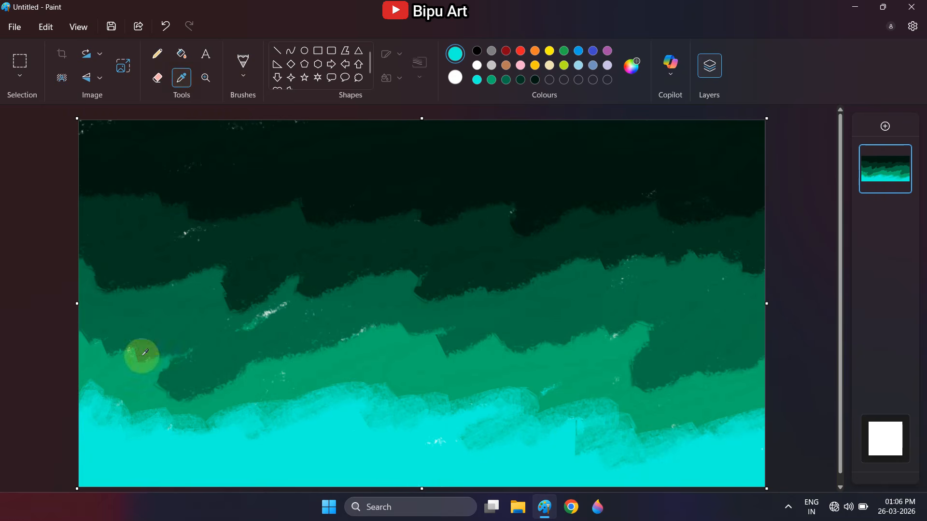
{"action": "left_click", "coordinate": [135, 415]}
{"action": "mouse_move", "coordinate": [133, 408]}
{"action": "left_mouse_down"}
{"action": "mouse_move", "coordinate": [105, 380]}
{"action": "mouse_move", "coordinate": [164, 245]}
{"action": "mouse_move", "coordinate": [242, 413]}
{"action": "mouse_move", "coordinate": [259, 411]}
{"action": "mouse_move", "coordinate": [176, 415]}
{"action": "mouse_move", "coordinate": [89, 393]}
{"action": "mouse_move", "coordinate": [292, 397]}
{"action": "mouse_move", "coordinate": [425, 378]}
{"action": "mouse_move", "coordinate": [495, 400]}
{"action": "mouse_move", "coordinate": [582, 387]}
{"action": "mouse_move", "coordinate": [679, 415]}
{"action": "left_mouse_up"}
{"action": "left_click", "coordinate": [185, 81]}
{"action": "left_click", "coordinate": [261, 411]}
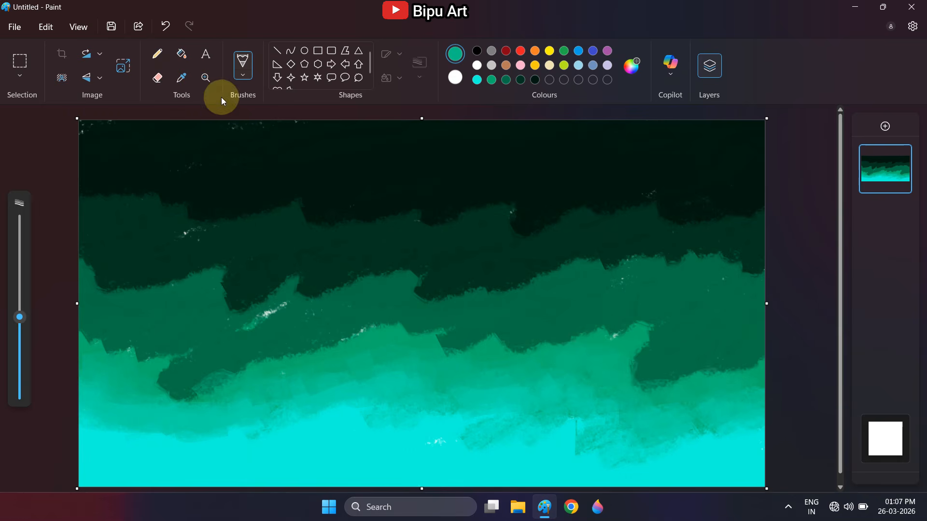
{"action": "mouse_move", "coordinate": [115, 362]}
{"action": "left_mouse_down"}
{"action": "mouse_move", "coordinate": [172, 377]}
{"action": "mouse_move", "coordinate": [277, 336]}
{"action": "mouse_move", "coordinate": [200, 372]}
{"action": "mouse_move", "coordinate": [346, 339]}
{"action": "mouse_move", "coordinate": [482, 339]}
{"action": "mouse_move", "coordinate": [660, 315]}
{"action": "mouse_move", "coordinate": [649, 353]}
{"action": "mouse_move", "coordinate": [752, 345]}
{"action": "left_mouse_up"}
{"action": "mouse_move", "coordinate": [180, 328]}
{"action": "left_mouse_down"}
{"action": "mouse_move", "coordinate": [666, 306]}
{"action": "mouse_move", "coordinate": [784, 324]}
{"action": "left_mouse_up"}
Blend the borders of the middle dark green bands across the full canvas width with greens sampled from the painting.
{"action": "left_click", "coordinate": [181, 78]}
{"action": "left_click", "coordinate": [201, 293]}
{"action": "mouse_move", "coordinate": [194, 271]}
{"action": "left_mouse_down"}
{"action": "mouse_move", "coordinate": [115, 265]}
{"action": "mouse_move", "coordinate": [262, 306]}
{"action": "mouse_move", "coordinate": [474, 291]}
{"action": "mouse_move", "coordinate": [617, 259]}
{"action": "mouse_move", "coordinate": [746, 273]}
{"action": "left_mouse_up"}
{"action": "left_click", "coordinate": [181, 78]}
{"action": "left_click", "coordinate": [164, 259]}
{"action": "mouse_move", "coordinate": [100, 222]}
{"action": "left_mouse_down"}
{"action": "mouse_move", "coordinate": [252, 260]}
{"action": "mouse_move", "coordinate": [503, 265]}
{"action": "mouse_move", "coordinate": [761, 245]}
{"action": "left_mouse_up"}
Blend the two darkest bands with sampled dark greens and cover the dark spot near the canvas centre with a sampled green.
{"action": "left_click", "coordinate": [182, 78]}
{"action": "left_click", "coordinate": [148, 207]}
{"action": "mouse_move", "coordinate": [148, 207]}
{"action": "left_mouse_down"}
{"action": "mouse_move", "coordinate": [219, 180]}
{"action": "mouse_move", "coordinate": [257, 225]}
{"action": "mouse_move", "coordinate": [295, 233]}
{"action": "mouse_move", "coordinate": [448, 222]}
{"action": "mouse_move", "coordinate": [488, 234]}
{"action": "mouse_move", "coordinate": [589, 212]}
{"action": "mouse_move", "coordinate": [644, 219]}
{"action": "mouse_move", "coordinate": [749, 209]}
{"action": "left_mouse_up"}
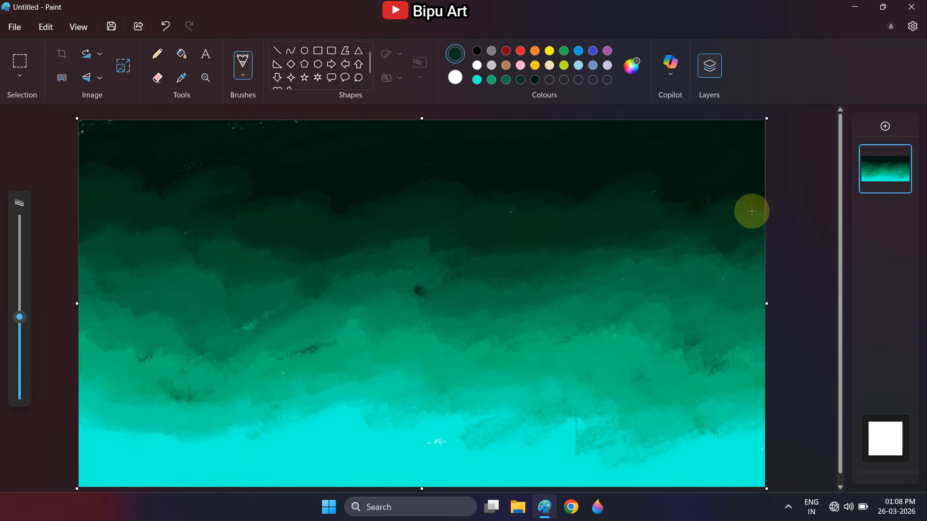
{"action": "left_click", "coordinate": [181, 78]}
{"action": "left_click", "coordinate": [177, 183]}
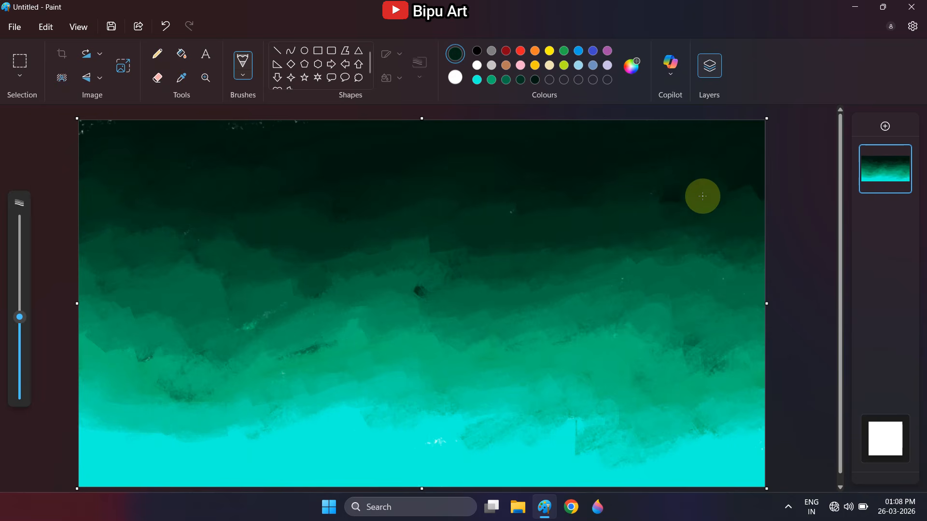
{"action": "left_click", "coordinate": [182, 78]}
{"action": "left_click", "coordinate": [330, 297]}
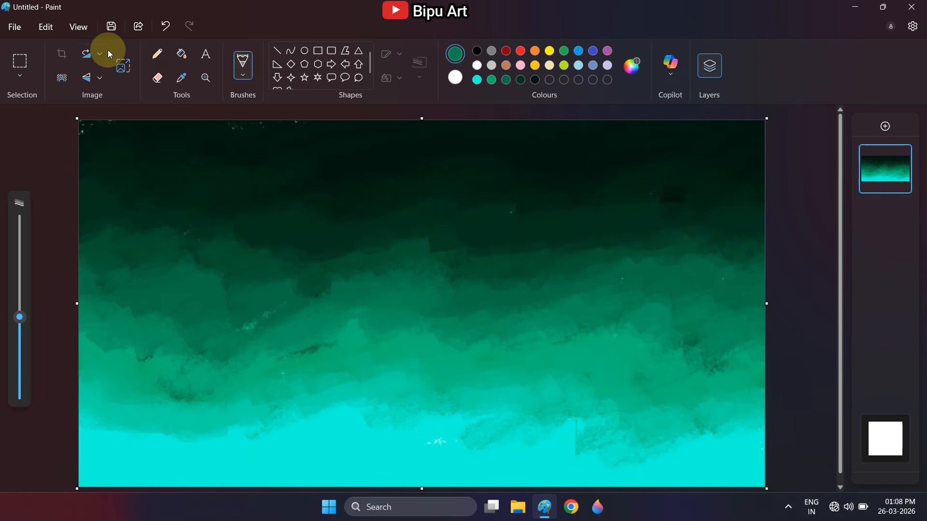
Blur the painting sideways by resizing it to a very narrow width without keeping proportions and restoring it to 1421 pixels wide.
{"action": "left_click", "coordinate": [123, 66]}
{"action": "left_click", "coordinate": [473, 190]}
{"action": "double_click", "coordinate": [434, 234]}
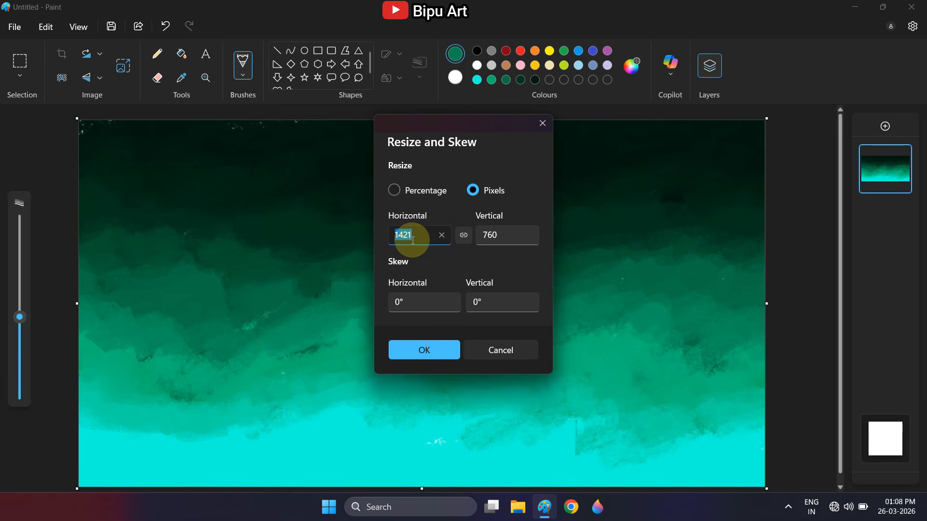
{"action": "type", "text": "14"}
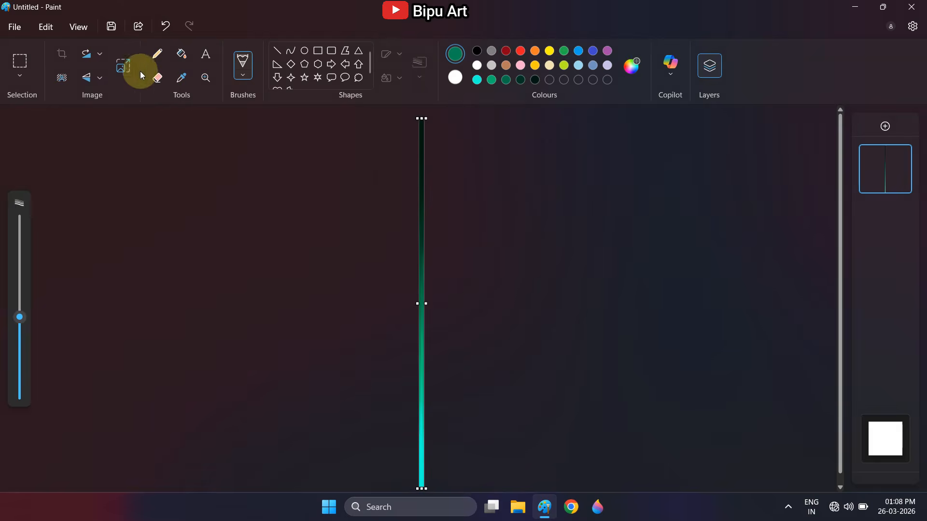
{"action": "left_click", "coordinate": [459, 352]}
Smooth the gradient vertically by resizing the image height to 10 pixels without keeping proportions and restoring it to 760 pixels.
{"action": "left_click", "coordinate": [124, 67]}
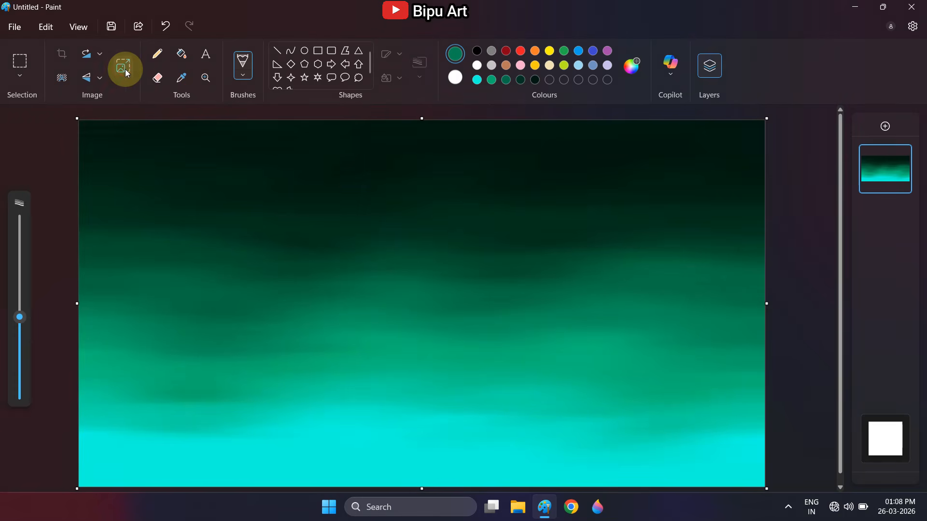
{"action": "left_click", "coordinate": [467, 236]}
{"action": "left_click", "coordinate": [424, 350]}
{"action": "left_click", "coordinate": [123, 66]}
{"action": "left_click", "coordinate": [473, 191]}
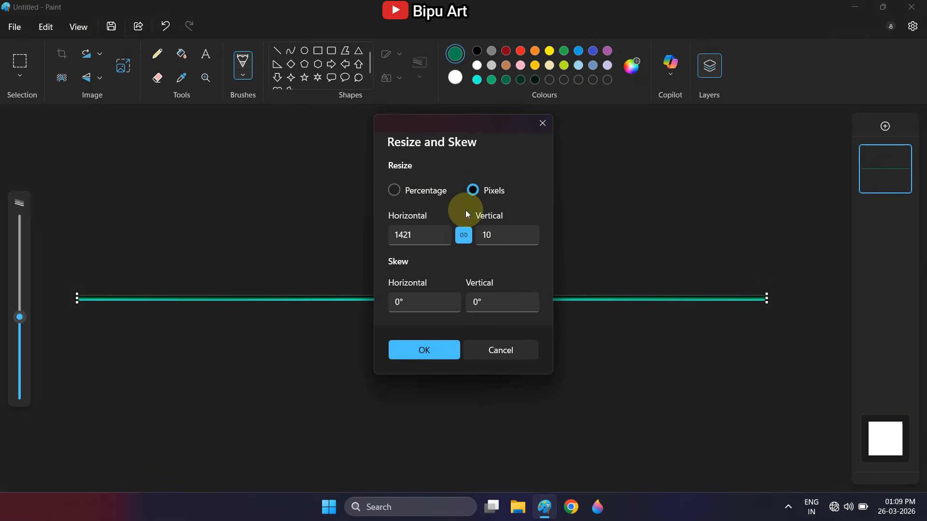
{"action": "key", "text": "Return"}
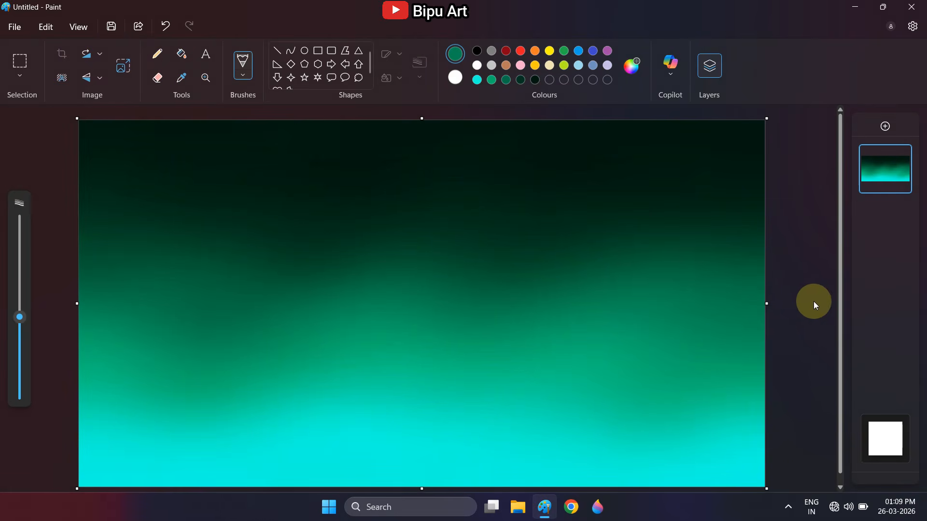
Compress the whole painting upward to leave a strip along the lower edge, and fill that strip with dark green #001A0F.
{"action": "key", "text": "ctrl+a"}
{"action": "left_click_drag", "start_coordinate": [422, 489], "coordinate": [417, 434]}
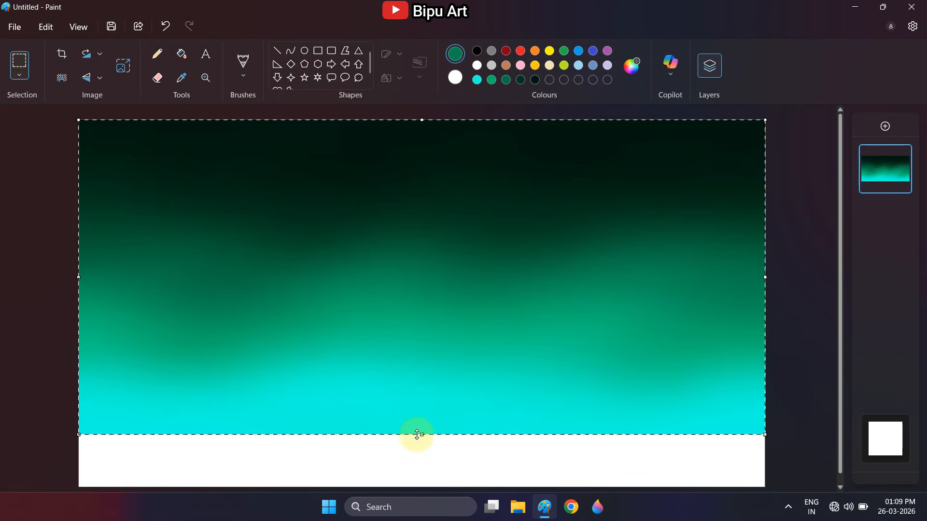
{"action": "left_click", "coordinate": [794, 314]}
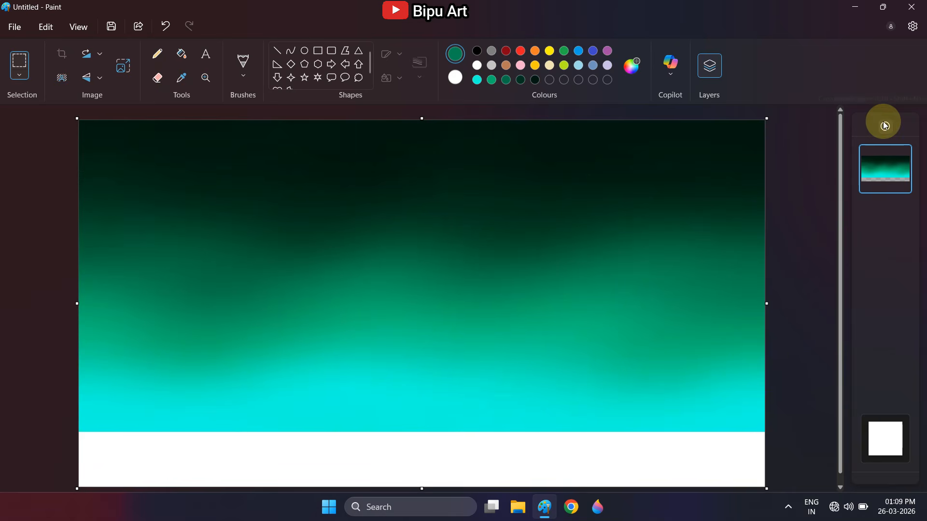
{"action": "left_click", "coordinate": [181, 53]}
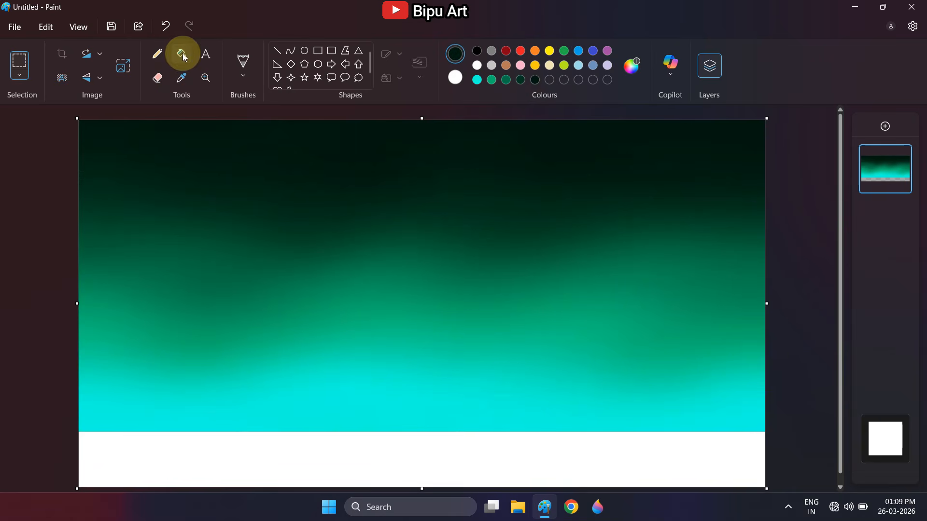
{"action": "left_click", "coordinate": [331, 456]}
Add a new layer and paint uneven very dark green ground over the horizon with a medium-size Natural pencil.
{"action": "left_click", "coordinate": [885, 126]}
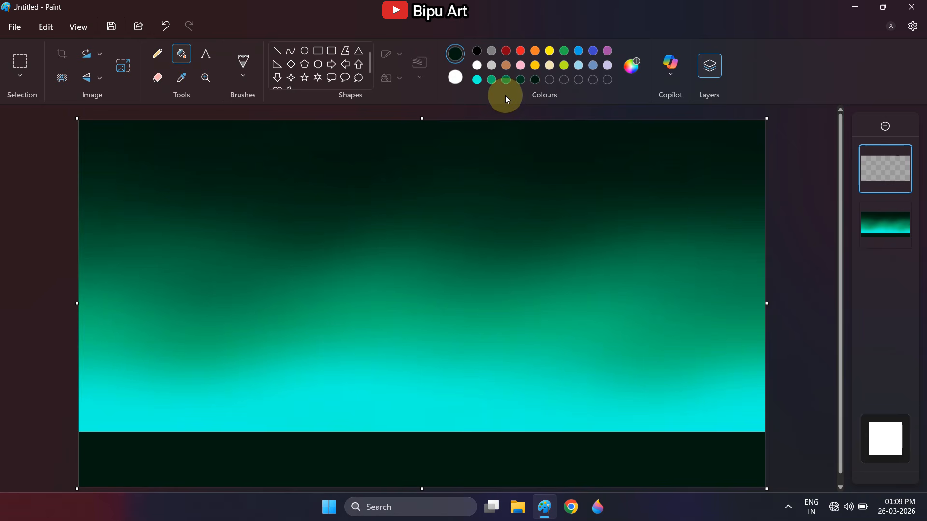
{"action": "left_click", "coordinate": [631, 67]}
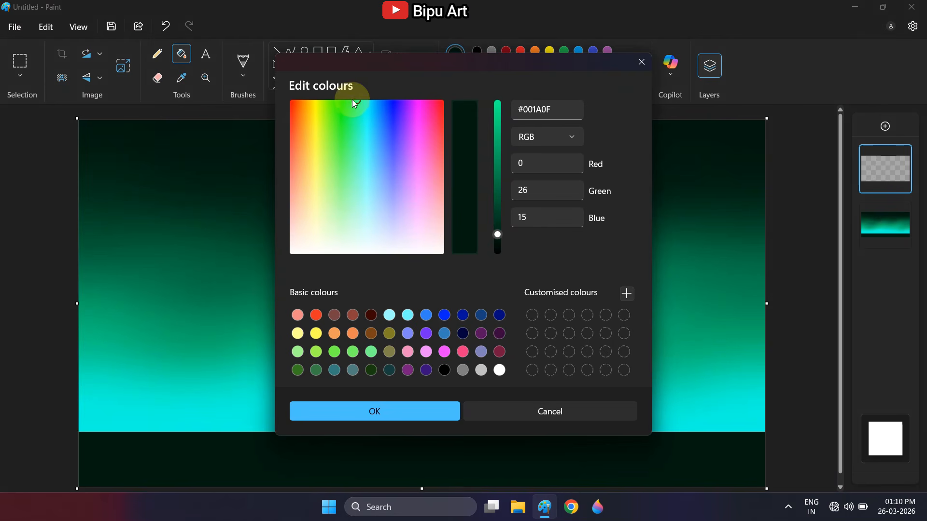
{"action": "left_click_drag", "start_coordinate": [356, 101], "coordinate": [346, 100]}
{"action": "left_click_drag", "start_coordinate": [497, 234], "coordinate": [497, 227]}
{"action": "left_click", "coordinate": [421, 412]}
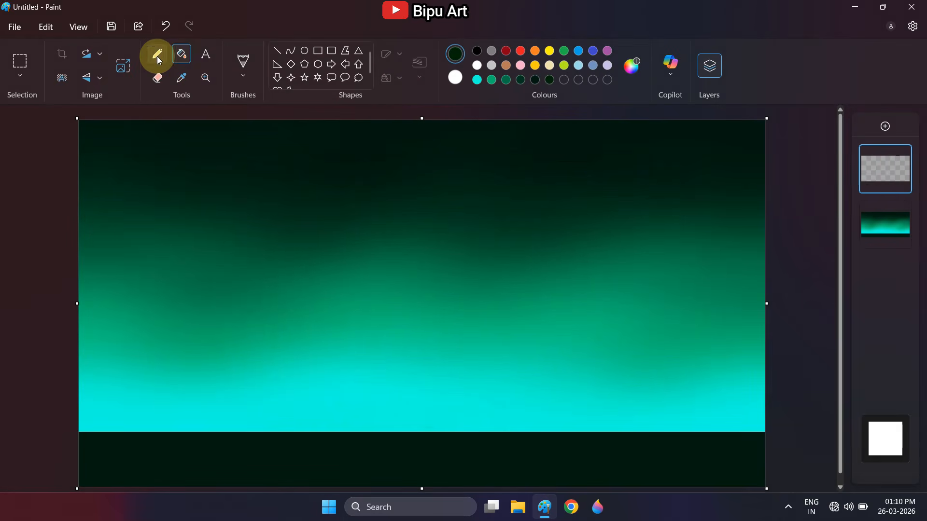
{"action": "left_click", "coordinate": [243, 63]}
{"action": "left_click", "coordinate": [289, 292]}
{"action": "left_click_drag", "start_coordinate": [22, 365], "coordinate": [28, 356]}
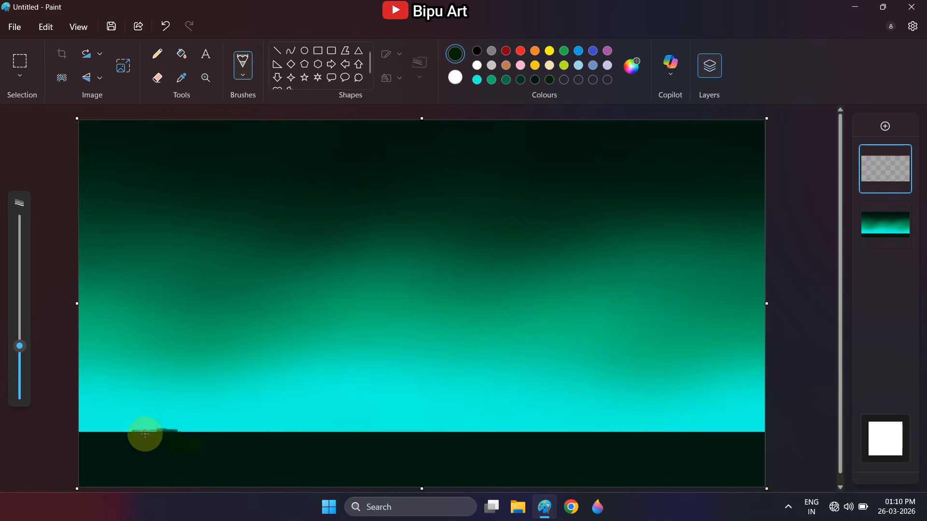
{"action": "mouse_move", "coordinate": [80, 436]}
{"action": "left_mouse_down"}
{"action": "mouse_move", "coordinate": [204, 443]}
{"action": "mouse_move", "coordinate": [102, 428]}
{"action": "mouse_move", "coordinate": [209, 438]}
{"action": "left_mouse_up"}
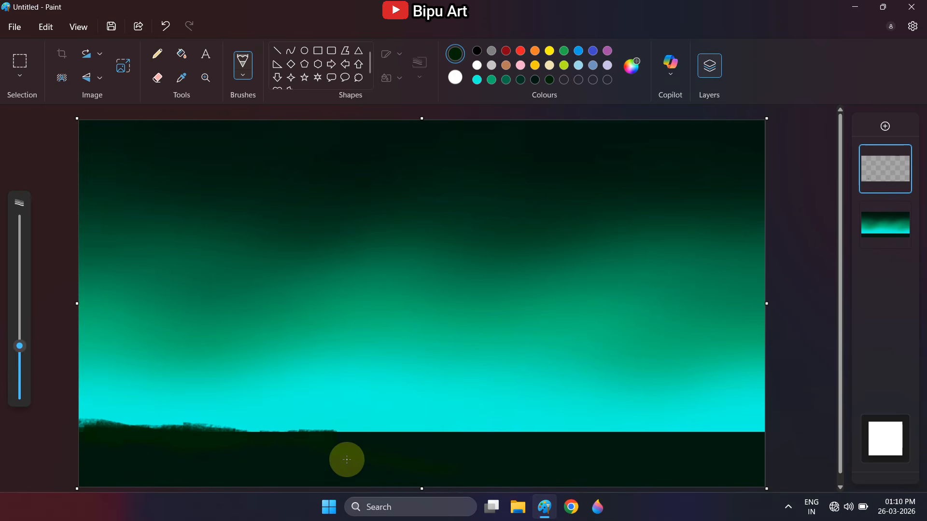
{"action": "mouse_move", "coordinate": [346, 459]}
{"action": "left_mouse_down"}
{"action": "mouse_move", "coordinate": [188, 426]}
{"action": "mouse_move", "coordinate": [393, 438]}
{"action": "mouse_move", "coordinate": [738, 439]}
{"action": "mouse_move", "coordinate": [506, 434]}
{"action": "mouse_move", "coordinate": [687, 424]}
{"action": "mouse_move", "coordinate": [288, 453]}
{"action": "left_mouse_up"}
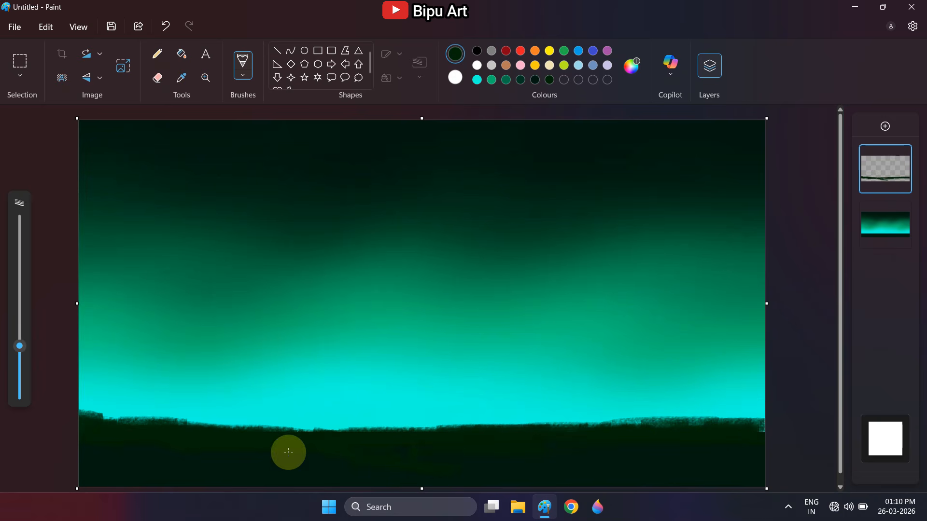
{"action": "left_click_drag", "start_coordinate": [695, 442], "coordinate": [773, 428]}
Paint #003D0D green highlights over the ground with a smaller Natural pencil and soften them with the sampled darker green.
{"action": "left_click", "coordinate": [632, 77]}
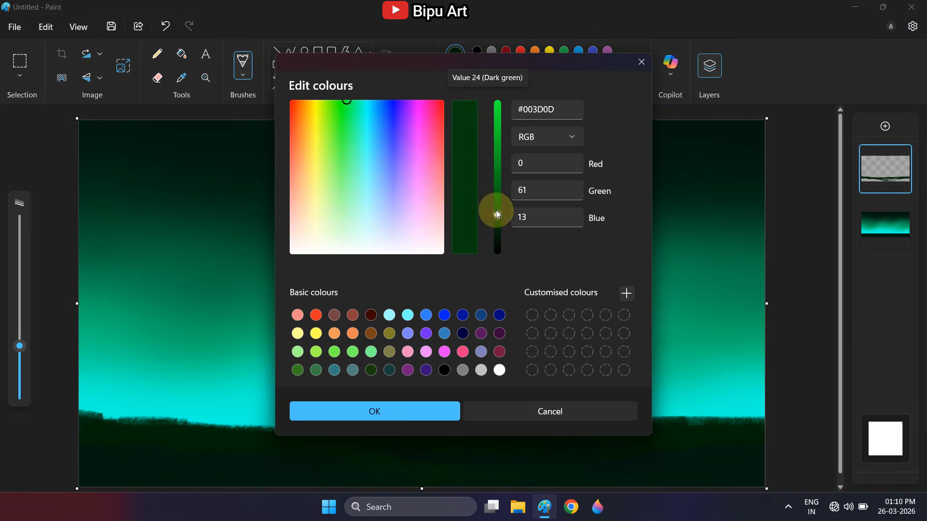
{"action": "left_click", "coordinate": [368, 410]}
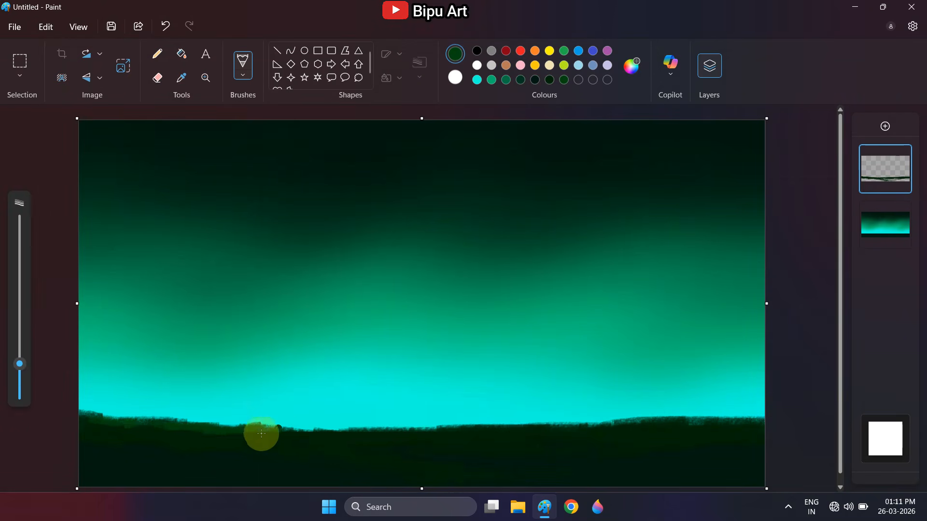
{"action": "mouse_move", "coordinate": [261, 433]}
{"action": "left_mouse_down"}
{"action": "mouse_move", "coordinate": [365, 441]}
{"action": "mouse_move", "coordinate": [545, 478]}
{"action": "left_mouse_up"}
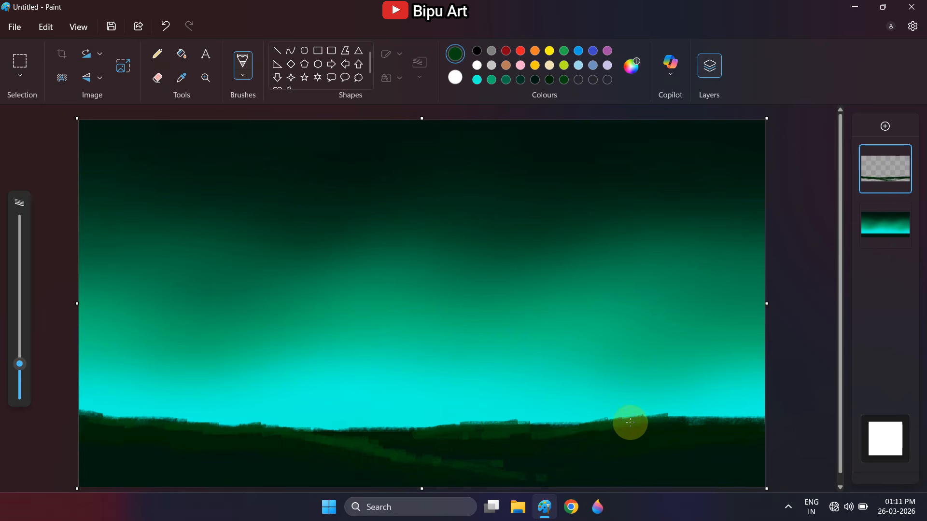
{"action": "mouse_move", "coordinate": [697, 426]}
{"action": "left_mouse_down"}
{"action": "mouse_move", "coordinate": [624, 463]}
{"action": "mouse_move", "coordinate": [257, 471]}
{"action": "mouse_move", "coordinate": [209, 461]}
{"action": "mouse_move", "coordinate": [310, 478]}
{"action": "left_mouse_up"}
{"action": "left_click", "coordinate": [114, 453]}
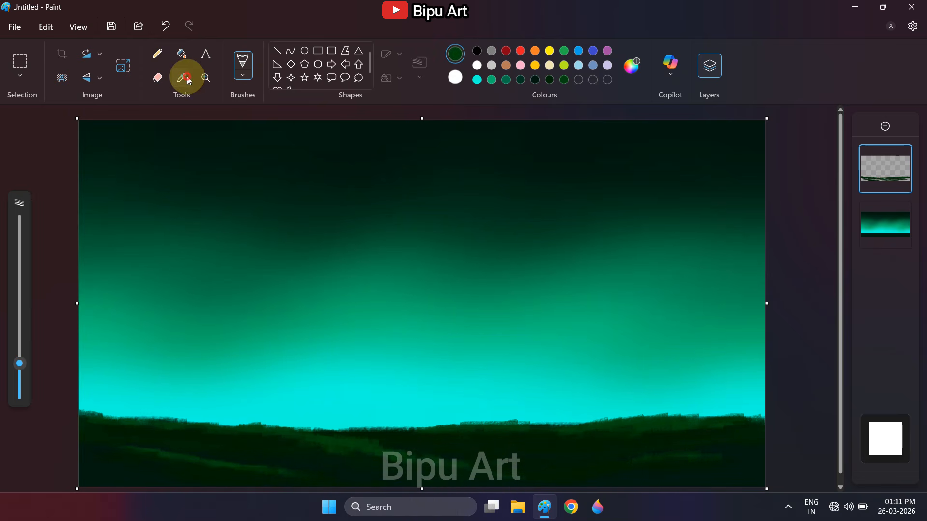
{"action": "left_click_drag", "start_coordinate": [376, 455], "coordinate": [95, 427]}
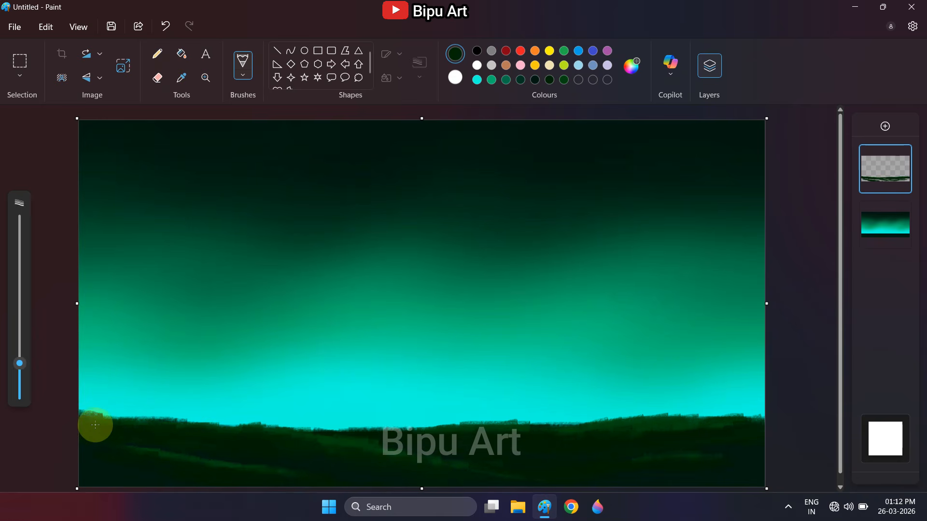
{"action": "left_click_drag", "start_coordinate": [147, 458], "coordinate": [143, 458]}
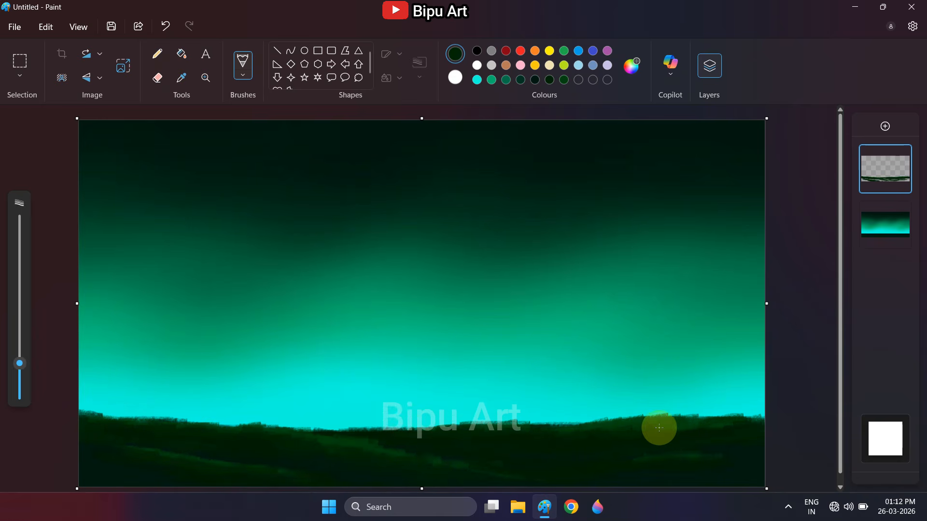
Sample the lighter ground green and draw fine grass blades with the Pencil along the left ridge and the central slope.
{"action": "left_click", "coordinate": [181, 77]}
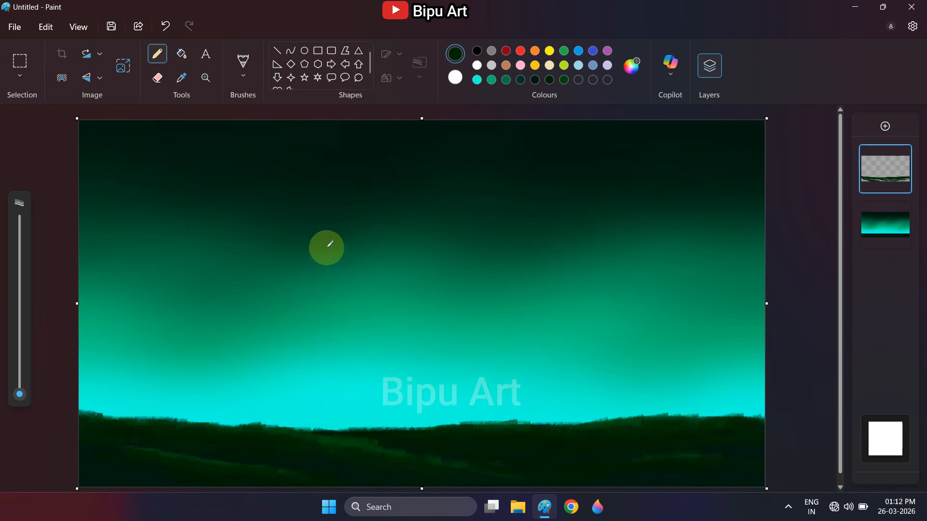
{"action": "left_click", "coordinate": [340, 442]}
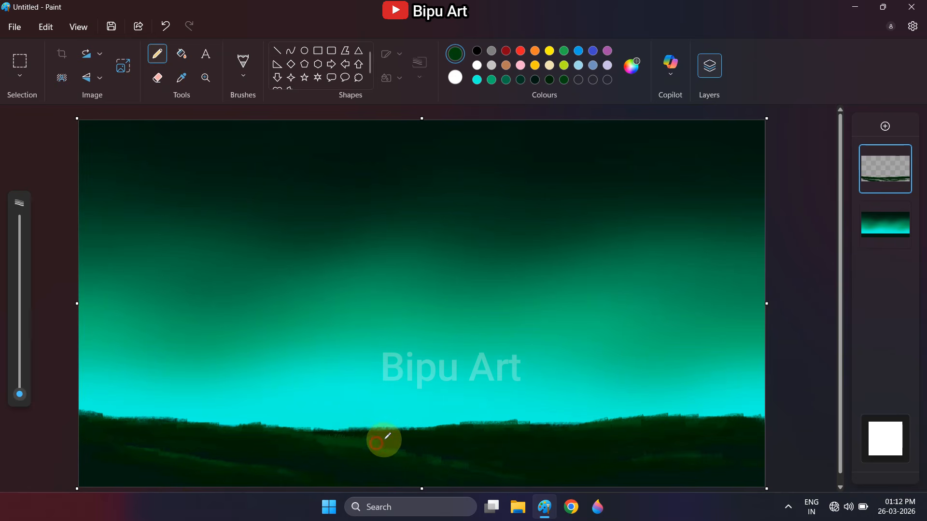
{"action": "mouse_move", "coordinate": [385, 450]}
{"action": "left_mouse_down"}
{"action": "mouse_move", "coordinate": [443, 453]}
{"action": "mouse_move", "coordinate": [295, 426]}
{"action": "mouse_move", "coordinate": [307, 419]}
{"action": "mouse_move", "coordinate": [263, 422]}
{"action": "left_mouse_up"}
{"action": "left_click_drag", "start_coordinate": [134, 421], "coordinate": [134, 416]}
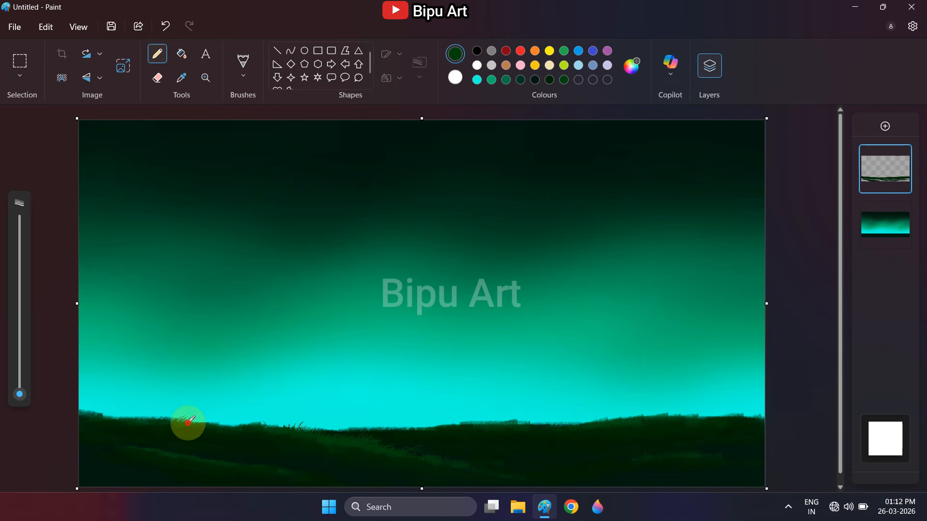
{"action": "left_click_drag", "start_coordinate": [188, 423], "coordinate": [192, 419]}
{"action": "left_click_drag", "start_coordinate": [200, 423], "coordinate": [205, 420]}
{"action": "left_click_drag", "start_coordinate": [219, 426], "coordinate": [226, 425]}
Draw fine grass blades across the lower left slope, along the right ridge and over the right-hand ground.
{"action": "left_click_drag", "start_coordinate": [182, 458], "coordinate": [303, 472]}
{"action": "key", "text": "XF86MonBrightnessUp"}
{"action": "left_click_drag", "start_coordinate": [309, 475], "coordinate": [322, 477]}
{"action": "left_click_drag", "start_coordinate": [137, 448], "coordinate": [105, 443]}
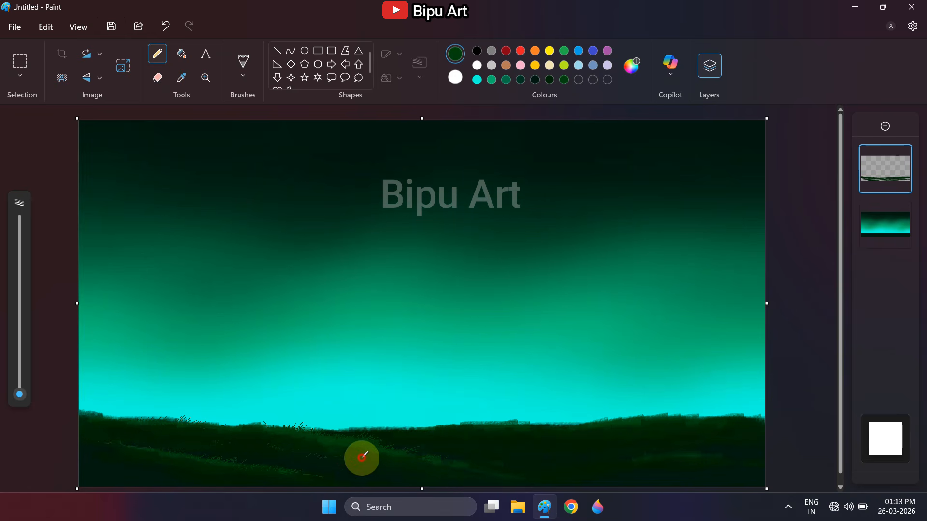
{"action": "left_click_drag", "start_coordinate": [482, 422], "coordinate": [751, 414]}
{"action": "mouse_move", "coordinate": [642, 455]}
{"action": "left_mouse_down"}
{"action": "mouse_move", "coordinate": [724, 451]}
{"action": "mouse_move", "coordinate": [594, 468]}
{"action": "mouse_move", "coordinate": [648, 473]}
{"action": "mouse_move", "coordinate": [470, 467]}
{"action": "mouse_move", "coordinate": [488, 439]}
{"action": "left_mouse_up"}
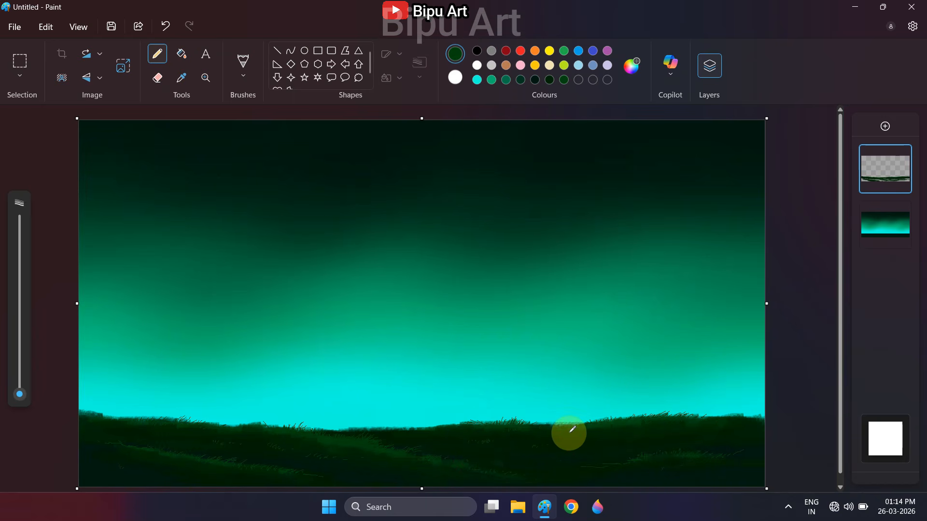
Add a new layer above the ground and choose the Line shape for drawing in black.
{"action": "left_click", "coordinate": [890, 124]}
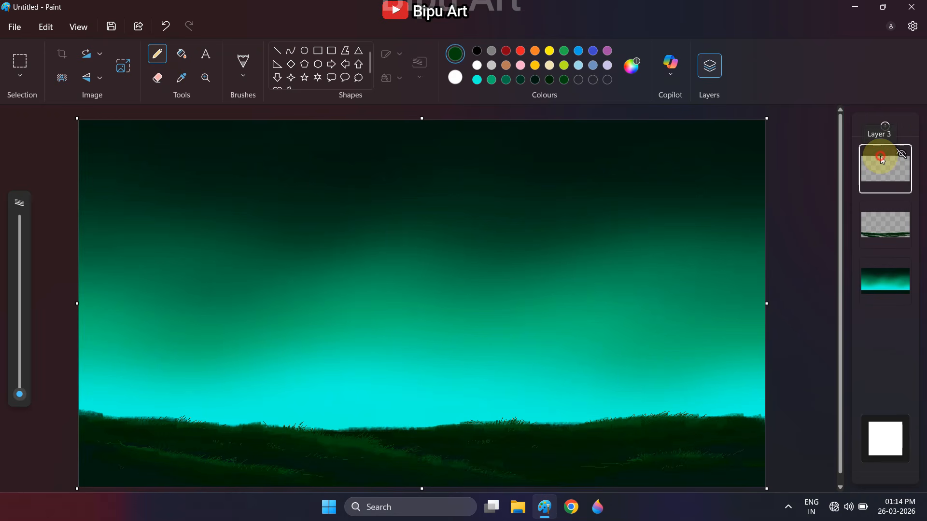
{"action": "left_click", "coordinate": [277, 50]}
{"action": "left_click_drag", "start_coordinate": [277, 188], "coordinate": [239, 457]}
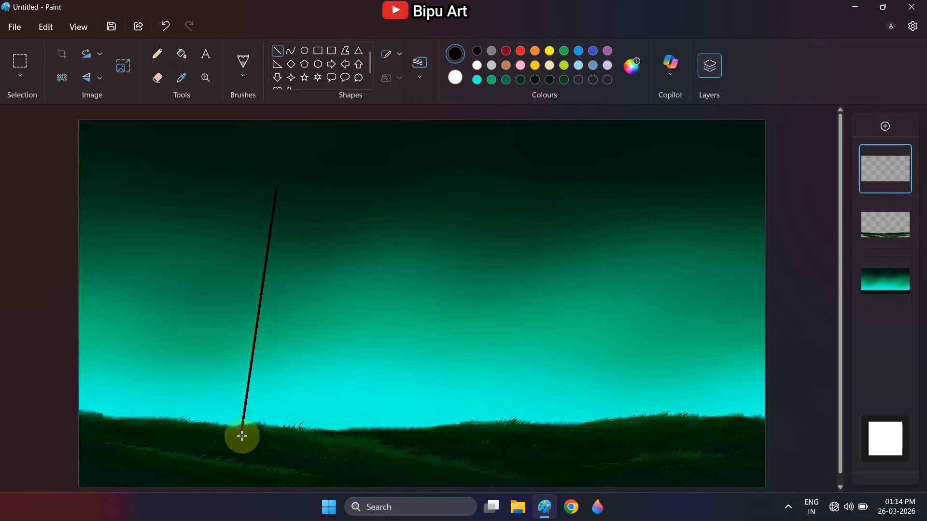
{"action": "left_click", "coordinate": [419, 67]}
{"action": "left_click", "coordinate": [418, 181]}
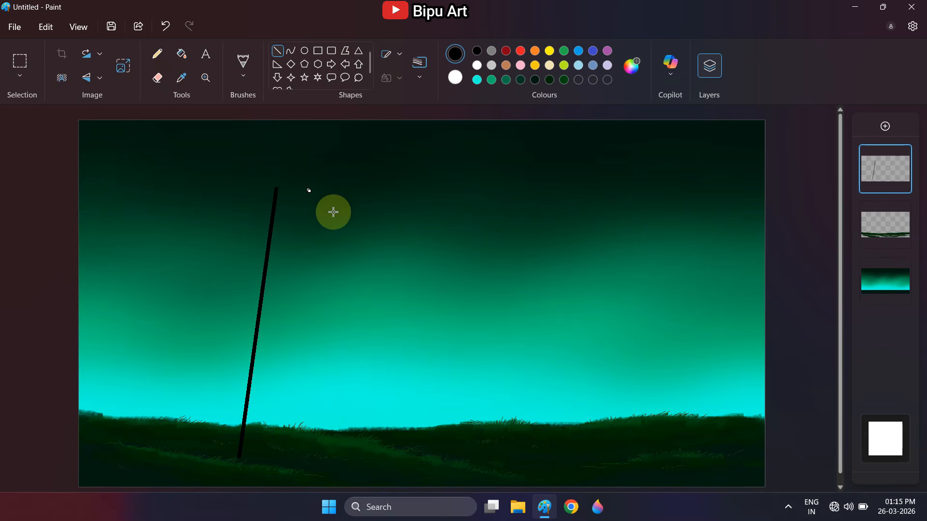
{"action": "left_click_drag", "start_coordinate": [281, 192], "coordinate": [309, 447]}
{"action": "key", "text": "ctrl+z"}
{"action": "key", "text": "ctrl+z"}
Draw a tall tapering black tower on the left with two outer legs, two inner legs and two horizontal crossbars.
{"action": "left_click_drag", "start_coordinate": [266, 209], "coordinate": [226, 457]}
{"action": "mouse_move", "coordinate": [266, 209]}
{"action": "left_mouse_down"}
{"action": "mouse_move", "coordinate": [254, 217]}
{"action": "mouse_move", "coordinate": [270, 213]}
{"action": "left_mouse_up"}
{"action": "left_click", "coordinate": [418, 65]}
{"action": "left_click", "coordinate": [416, 149]}
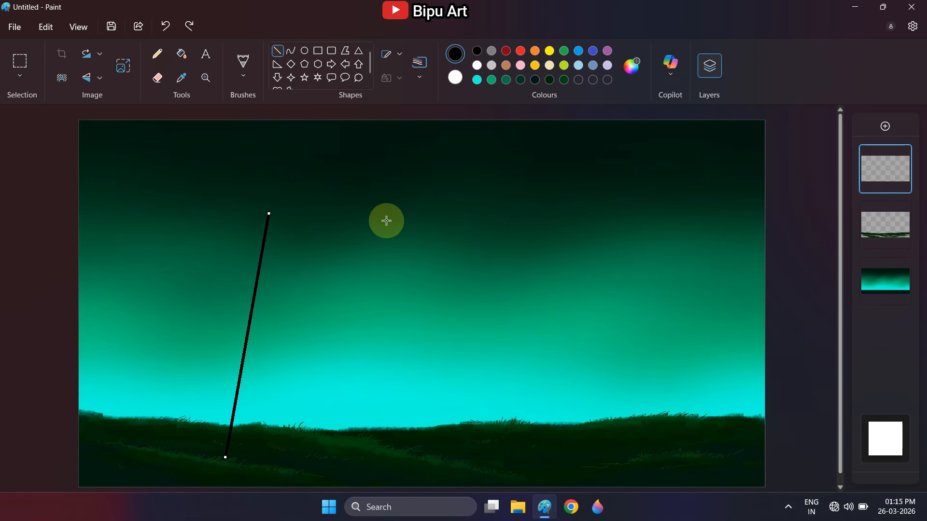
{"action": "mouse_move", "coordinate": [266, 230]}
{"action": "left_mouse_down"}
{"action": "mouse_move", "coordinate": [283, 462]}
{"action": "mouse_move", "coordinate": [270, 213]}
{"action": "left_mouse_up"}
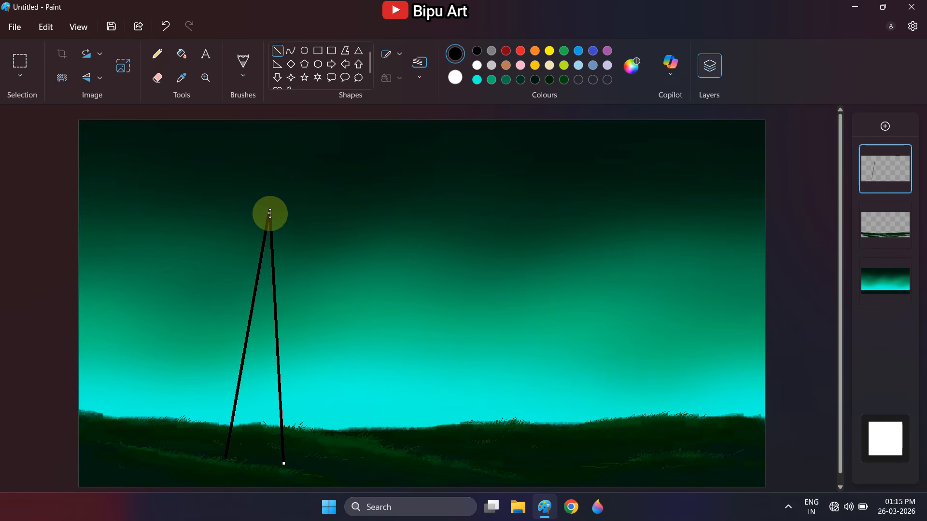
{"action": "left_click_drag", "start_coordinate": [283, 461], "coordinate": [309, 459]}
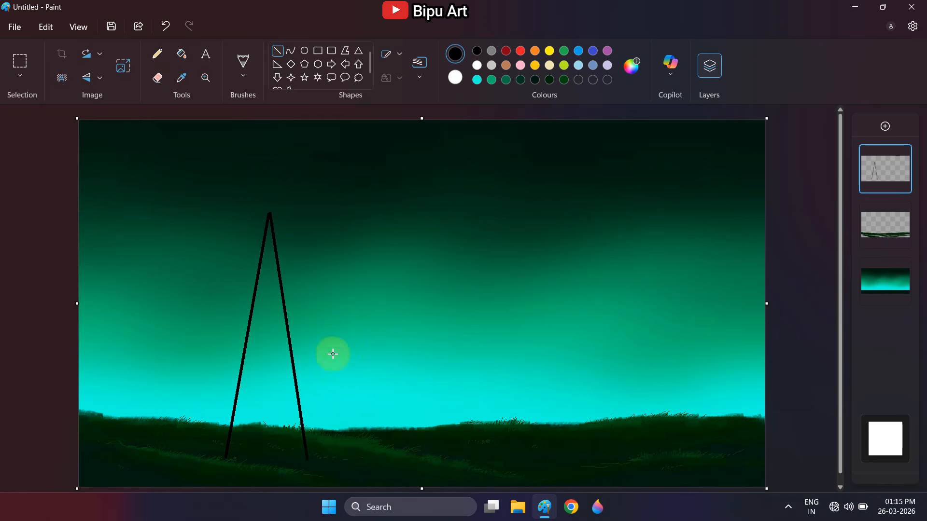
{"action": "left_click_drag", "start_coordinate": [269, 218], "coordinate": [248, 459]}
{"action": "left_click_drag", "start_coordinate": [269, 217], "coordinate": [281, 445]}
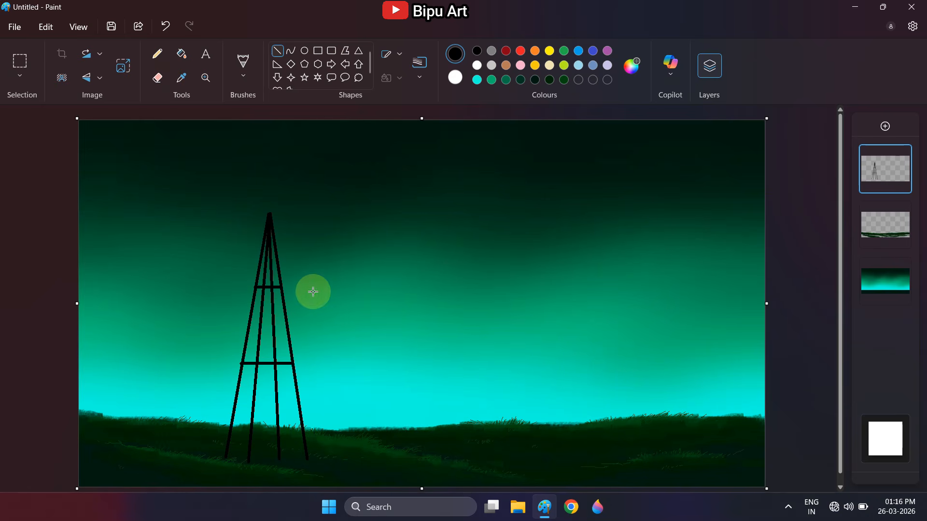
Add thin black braces between the tower legs with a thinner line, plus a small flat ellipse at its top.
{"action": "left_click", "coordinate": [420, 61]}
{"action": "left_click", "coordinate": [431, 124]}
{"action": "left_click_drag", "start_coordinate": [274, 288], "coordinate": [287, 463]}
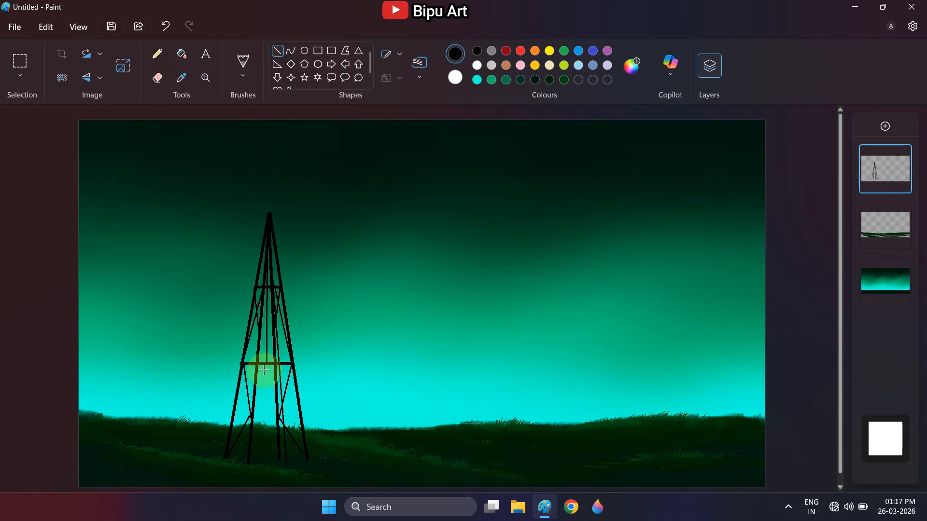
{"action": "left_click_drag", "start_coordinate": [265, 370], "coordinate": [255, 465]}
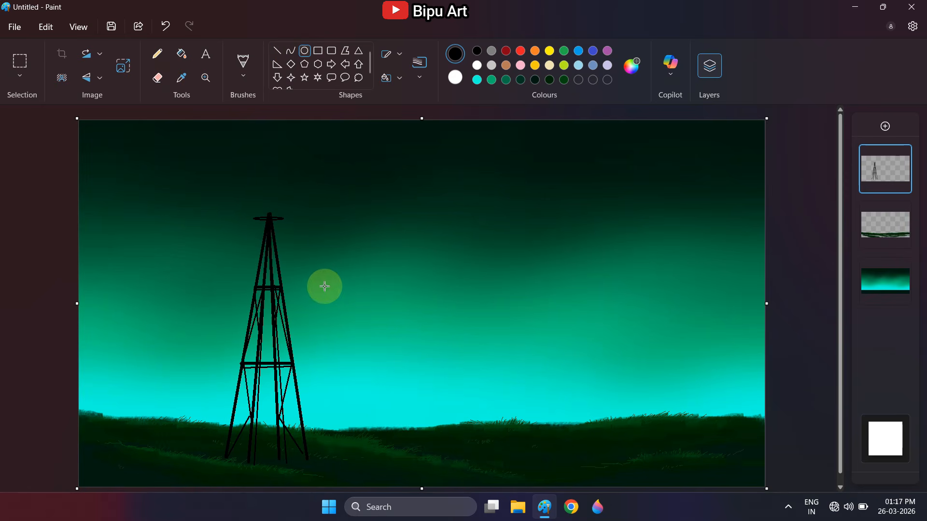
{"action": "left_click_drag", "start_coordinate": [462, 191], "coordinate": [558, 290]}
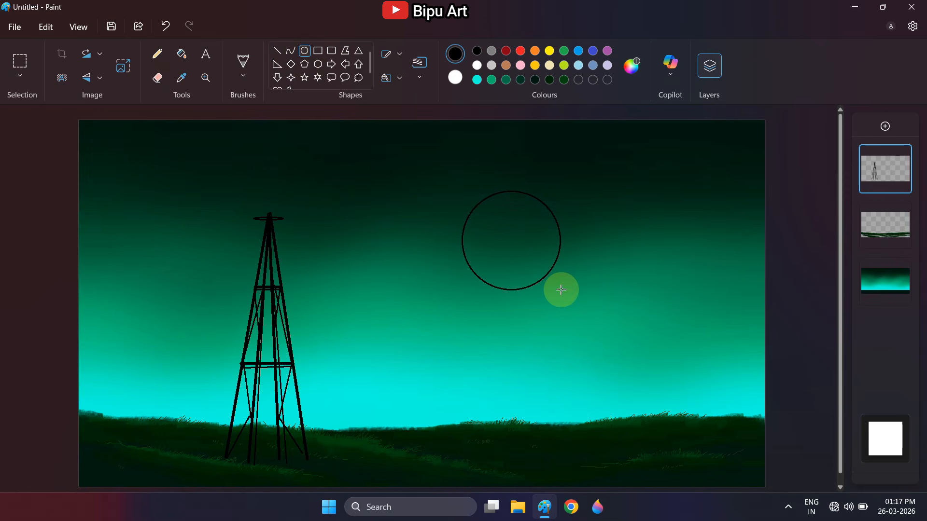
{"action": "mouse_move", "coordinate": [518, 245]}
{"action": "left_mouse_down"}
{"action": "mouse_move", "coordinate": [273, 215]}
{"action": "mouse_move", "coordinate": [532, 234]}
{"action": "left_mouse_up"}
{"action": "left_click_drag", "start_coordinate": [558, 267], "coordinate": [570, 276]}
{"action": "left_click_drag", "start_coordinate": [498, 223], "coordinate": [248, 213]}
{"action": "left_click_drag", "start_coordinate": [248, 213], "coordinate": [510, 230]}
{"action": "left_click_drag", "start_coordinate": [582, 284], "coordinate": [591, 292]}
{"action": "left_click_drag", "start_coordinate": [543, 238], "coordinate": [501, 238]}
{"action": "left_click_drag", "start_coordinate": [549, 293], "coordinate": [566, 310]}
{"action": "left_click_drag", "start_coordinate": [531, 272], "coordinate": [533, 276]}
{"action": "left_click_drag", "start_coordinate": [569, 312], "coordinate": [588, 319]}
{"action": "key", "text": "ctrl+z"}
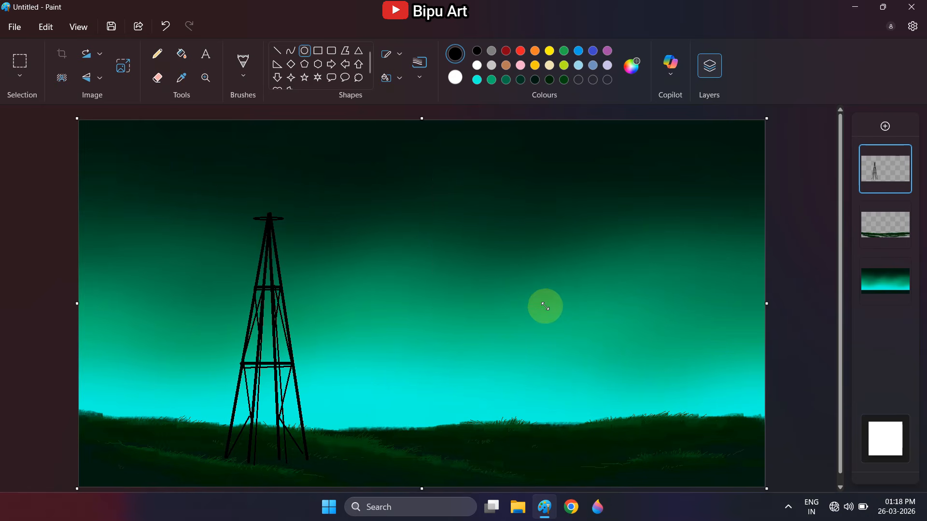
Draw a large black circle in the sky to the right of the tower and fill it with black.
{"action": "left_click_drag", "start_coordinate": [468, 197], "coordinate": [620, 351]}
{"action": "left_click_drag", "start_coordinate": [550, 282], "coordinate": [526, 275]}
{"action": "left_click", "coordinate": [173, 55]}
{"action": "left_click", "coordinate": [511, 235]}
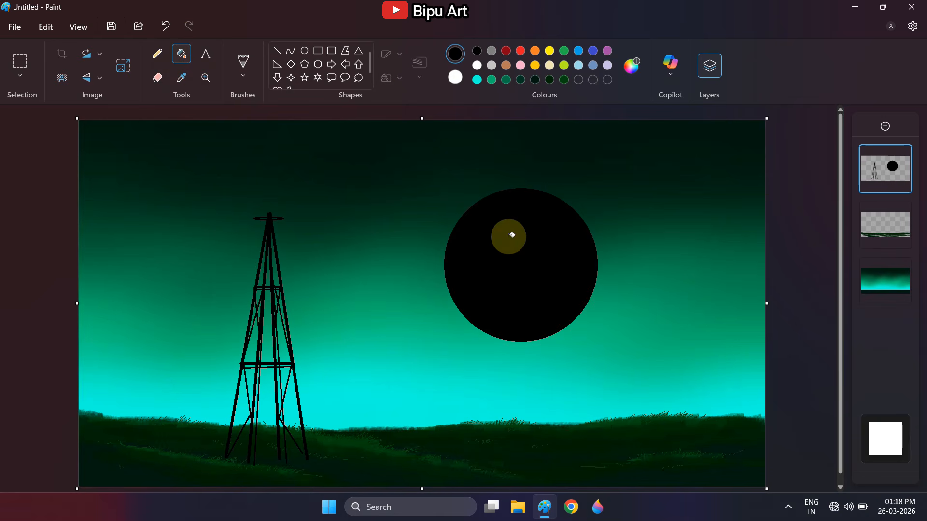
Draw a smaller white circle at the centre of the black disc and fill it with white.
{"action": "left_click_drag", "start_coordinate": [494, 237], "coordinate": [552, 293]}
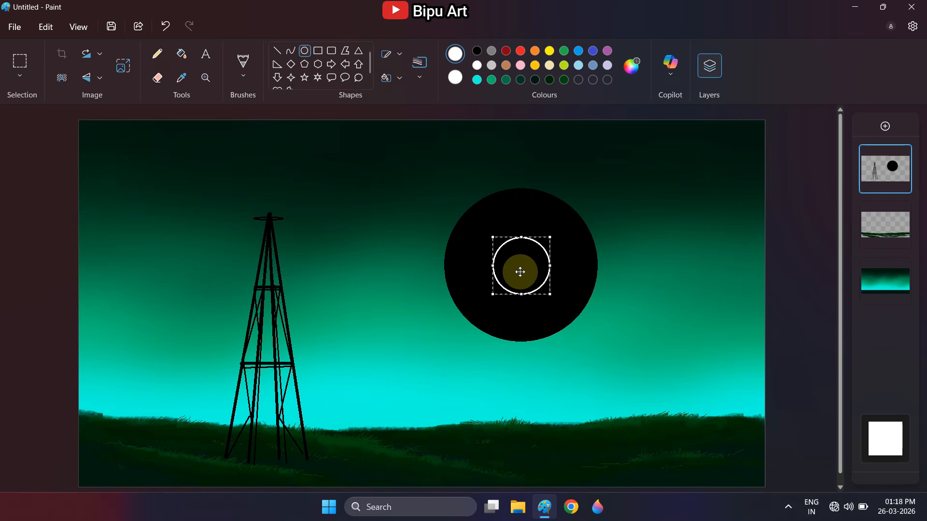
{"action": "left_click", "coordinate": [181, 54]}
{"action": "left_click", "coordinate": [513, 263]}
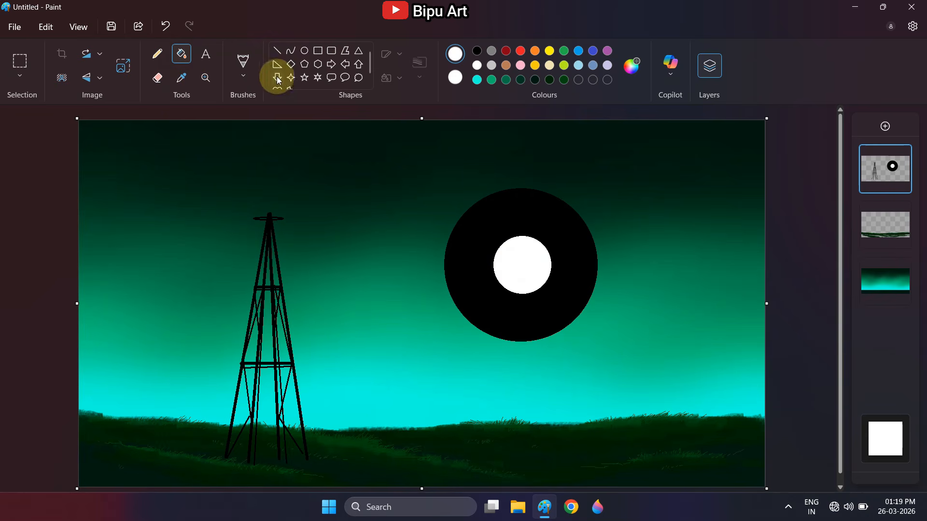
Divide the black disc into sixteen blades with eight thin white lines crossing through its centre at even angles.
{"action": "left_click", "coordinate": [277, 50]}
{"action": "left_click_drag", "start_coordinate": [519, 182], "coordinate": [520, 344]}
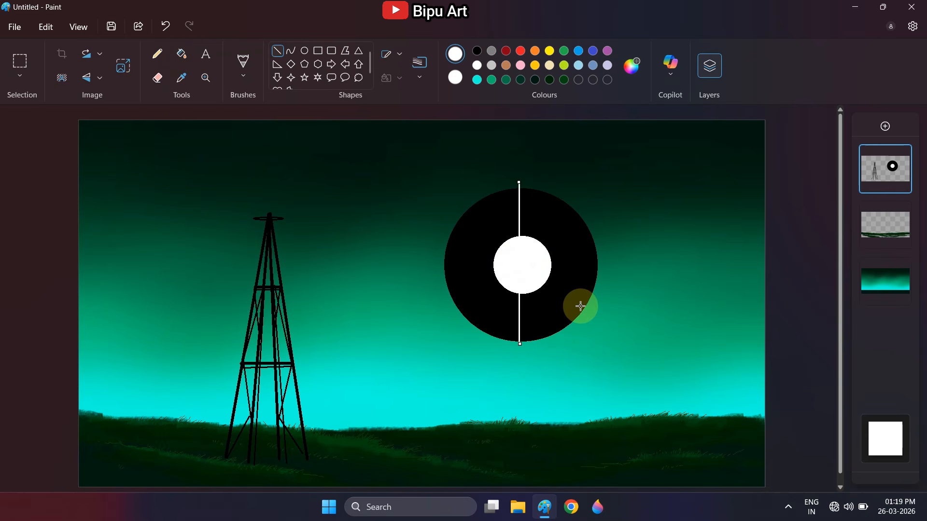
{"action": "left_click_drag", "start_coordinate": [442, 268], "coordinate": [605, 269]}
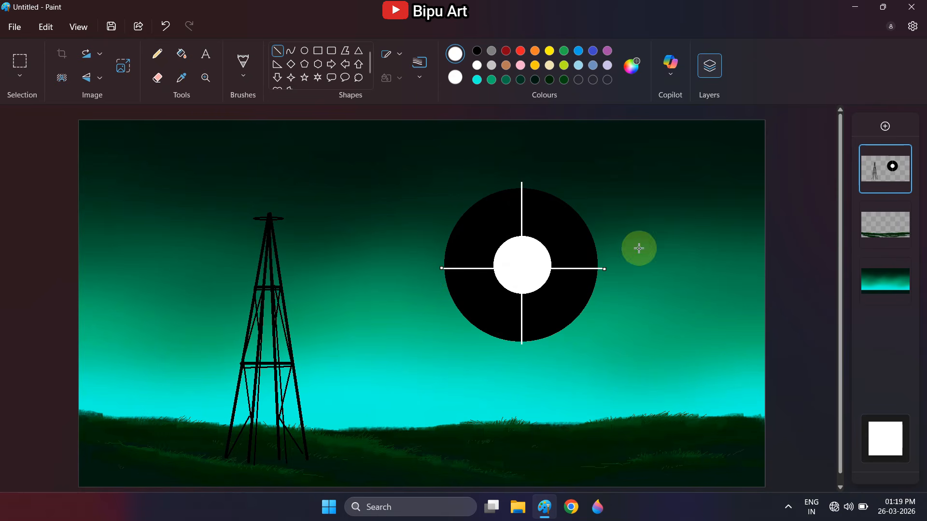
{"action": "left_click_drag", "start_coordinate": [464, 200], "coordinate": [579, 330]}
{"action": "mouse_move", "coordinate": [582, 202]}
{"action": "left_mouse_down"}
{"action": "mouse_move", "coordinate": [457, 334]}
{"action": "mouse_move", "coordinate": [591, 201]}
{"action": "left_mouse_up"}
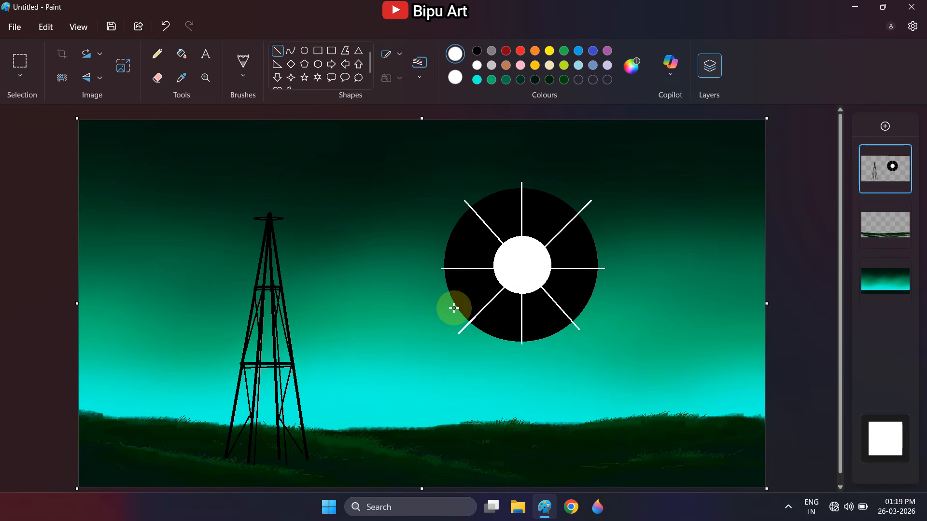
{"action": "left_click_drag", "start_coordinate": [443, 303], "coordinate": [614, 229]}
{"action": "left_click_drag", "start_coordinate": [490, 173], "coordinate": [551, 344]}
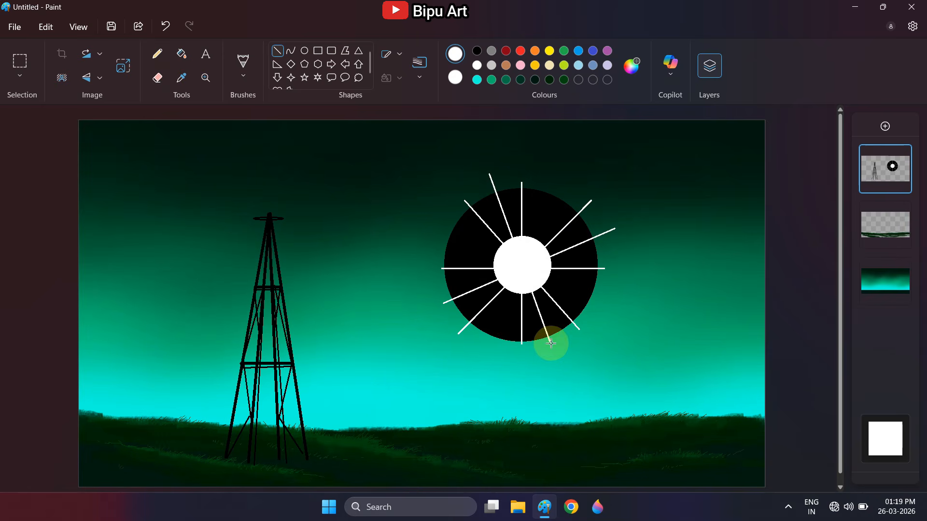
{"action": "left_click_drag", "start_coordinate": [489, 174], "coordinate": [489, 170]}
{"action": "mouse_move", "coordinate": [559, 175]}
{"action": "left_mouse_down"}
{"action": "mouse_move", "coordinate": [511, 321]}
{"action": "mouse_move", "coordinate": [483, 363]}
{"action": "left_mouse_up"}
{"action": "left_click_drag", "start_coordinate": [613, 307], "coordinate": [429, 221]}
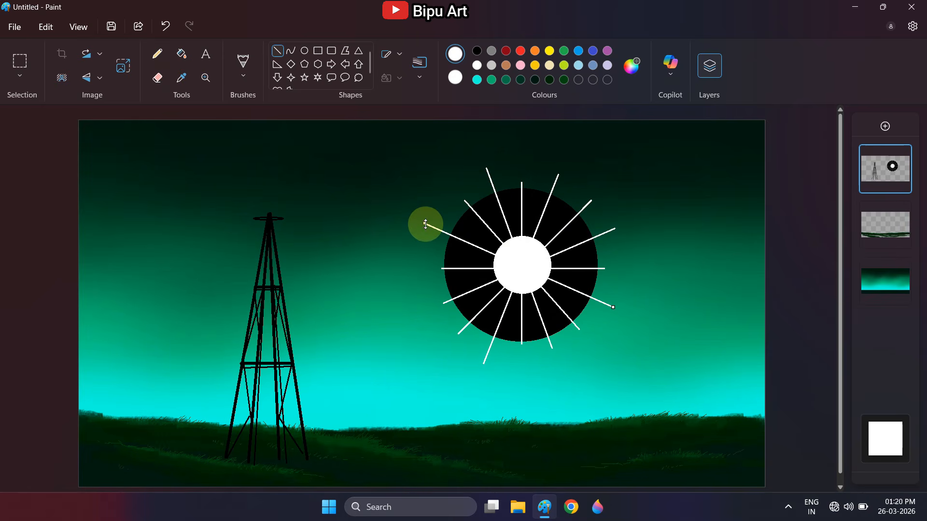
Widen the blade gaps at the wheel's upper right and lower left with thicker white lines from the hub outward.
{"action": "left_click", "coordinate": [419, 63]}
{"action": "left_click", "coordinate": [412, 149]}
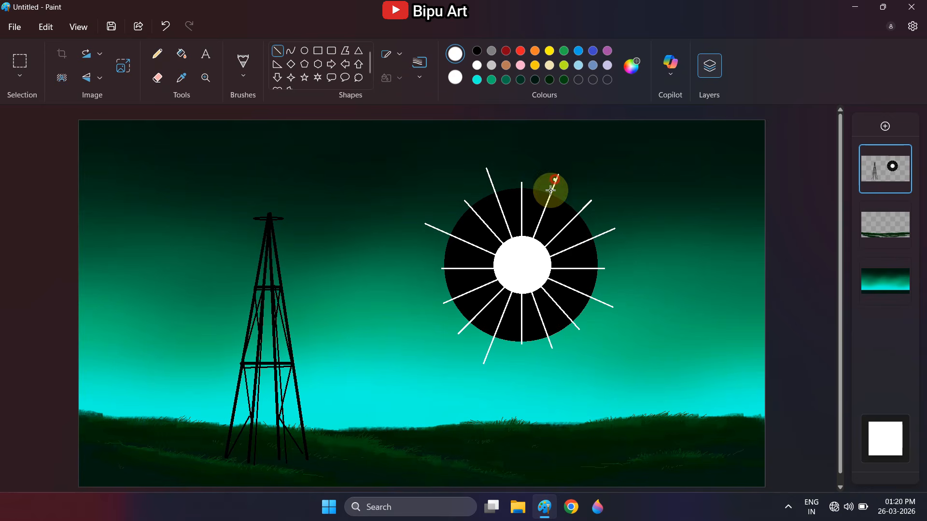
{"action": "left_click_drag", "start_coordinate": [551, 190], "coordinate": [557, 180]}
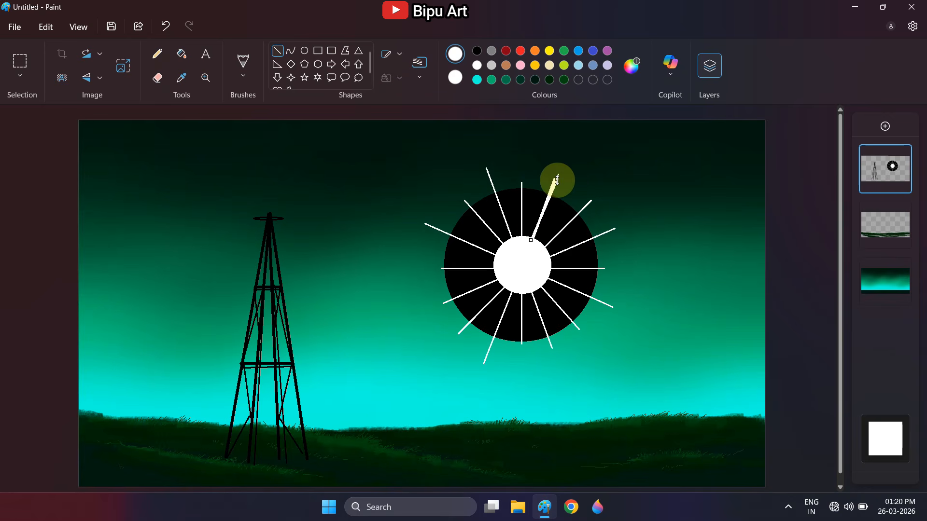
{"action": "left_click", "coordinate": [532, 240]}
{"action": "left_click_drag", "start_coordinate": [533, 240], "coordinate": [494, 341]}
{"action": "left_click", "coordinate": [552, 264]}
{"action": "left_click_drag", "start_coordinate": [550, 257], "coordinate": [598, 234]}
{"action": "left_click", "coordinate": [552, 260]}
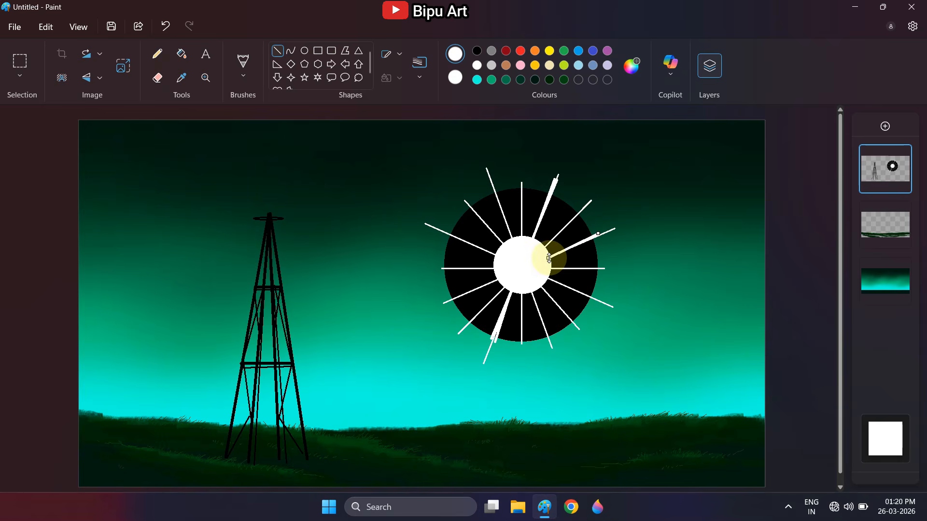
{"action": "left_click_drag", "start_coordinate": [551, 258], "coordinate": [600, 237]}
{"action": "left_click", "coordinate": [631, 235]}
Widen the blade gaps at the wheel's left, lower right and upper left with thick white lines from the hub.
{"action": "left_click_drag", "start_coordinate": [493, 268], "coordinate": [436, 262]}
{"action": "left_click", "coordinate": [495, 267]}
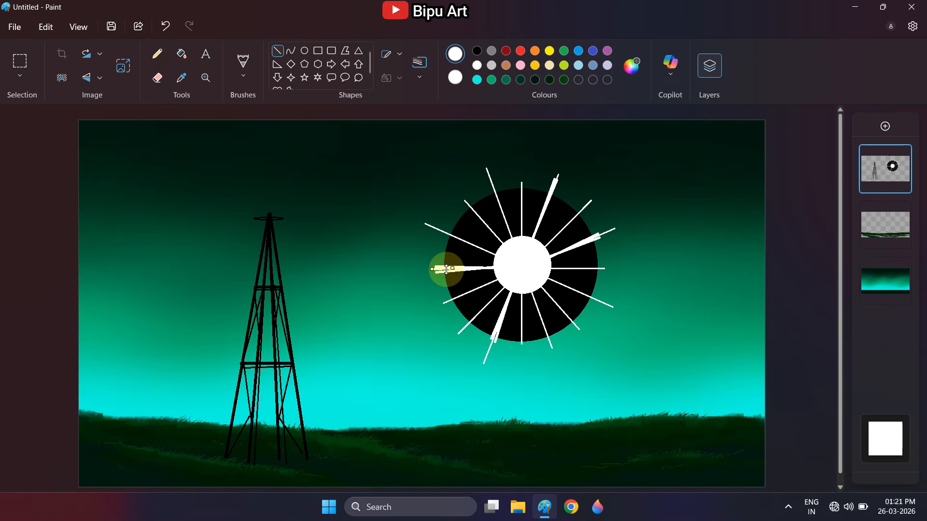
{"action": "left_click", "coordinate": [422, 268]}
{"action": "left_click_drag", "start_coordinate": [553, 278], "coordinate": [601, 299]}
{"action": "left_click", "coordinate": [635, 285]}
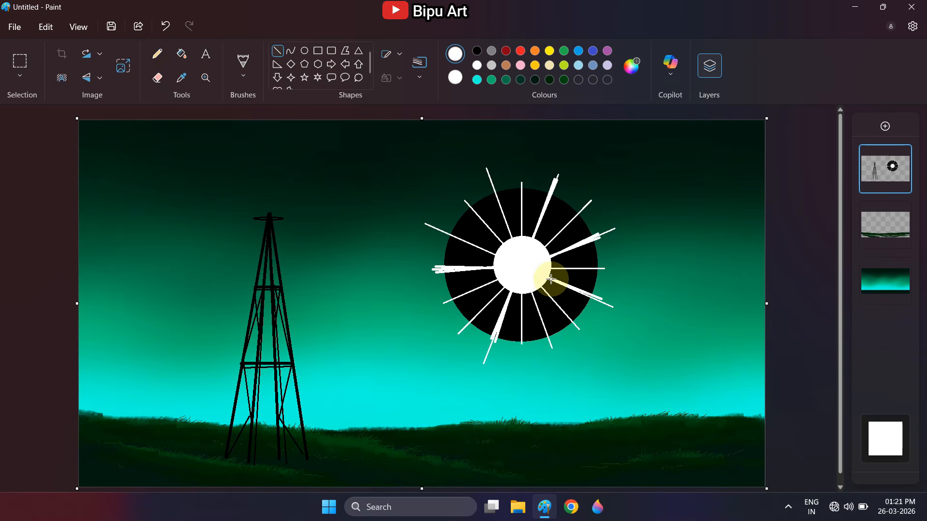
{"action": "left_click_drag", "start_coordinate": [551, 278], "coordinate": [595, 301]}
{"action": "left_click", "coordinate": [630, 285]}
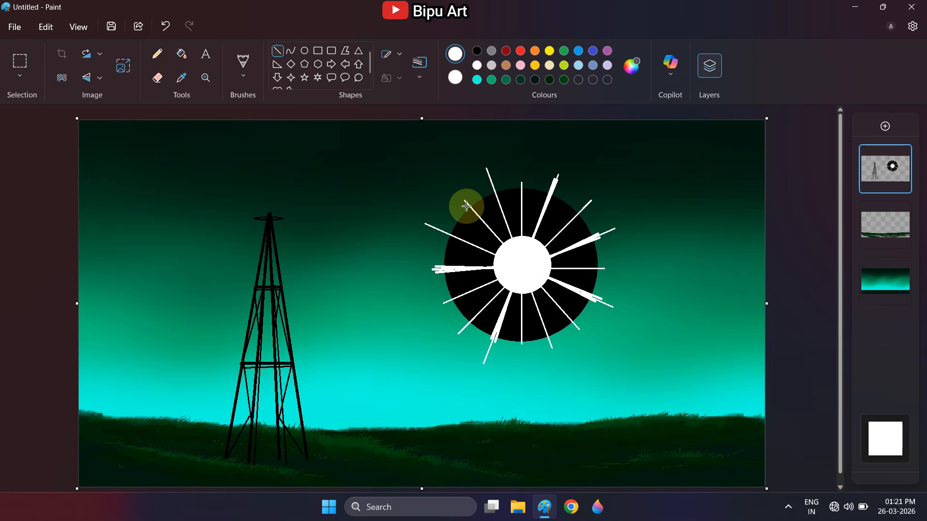
{"action": "left_click_drag", "start_coordinate": [503, 243], "coordinate": [464, 207]}
{"action": "left_click", "coordinate": [679, 251]}
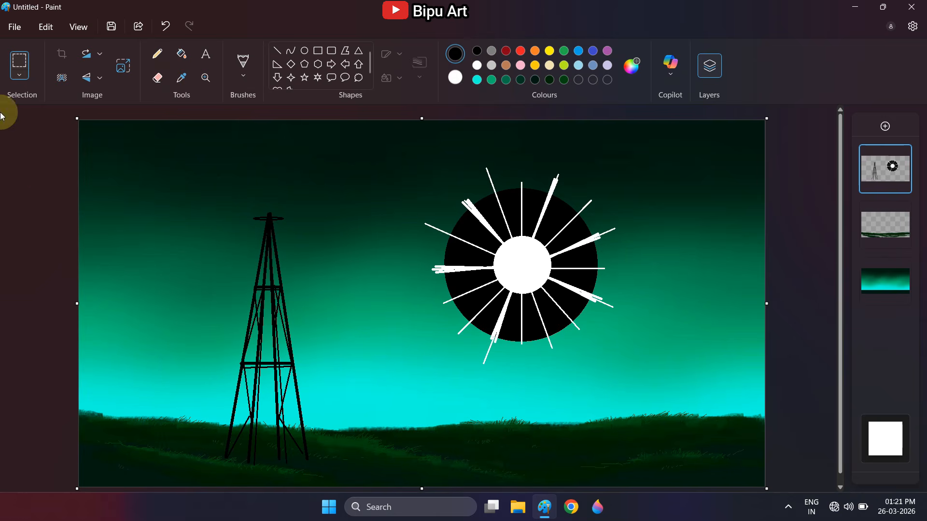
Try a transparent selection around the wheel to drop its white areas, and undo it.
{"action": "left_click_drag", "start_coordinate": [387, 147], "coordinate": [646, 377]}
{"action": "left_click", "coordinate": [19, 75]}
{"action": "left_click", "coordinate": [43, 174]}
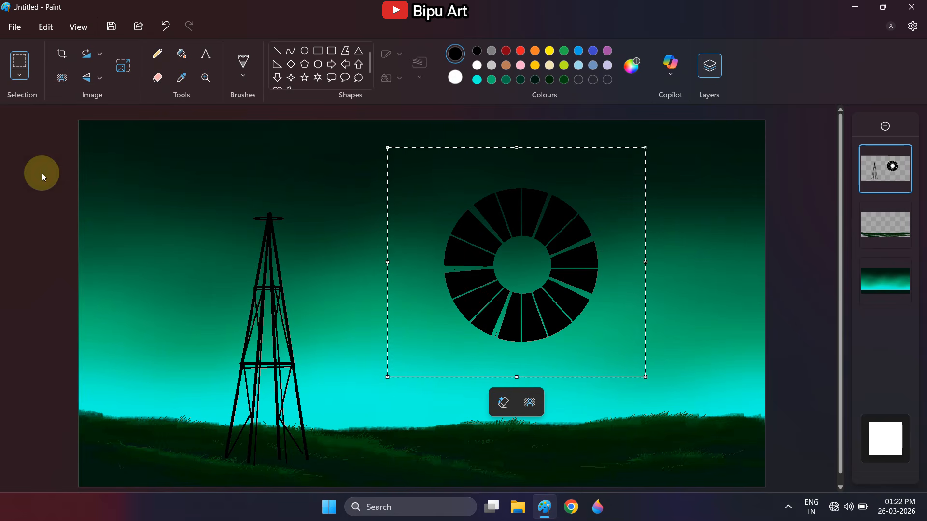
{"action": "mouse_move", "coordinate": [536, 301]}
{"action": "left_mouse_down"}
{"action": "mouse_move", "coordinate": [277, 251]}
{"action": "mouse_move", "coordinate": [488, 276]}
{"action": "mouse_move", "coordinate": [530, 290]}
{"action": "left_mouse_up"}
{"action": "key", "text": "ctrl+z"}
Widen the remaining gaps between the wheel's far upper-left, top and diagonal upper-right blades with white lines.
{"action": "left_click", "coordinate": [278, 51]}
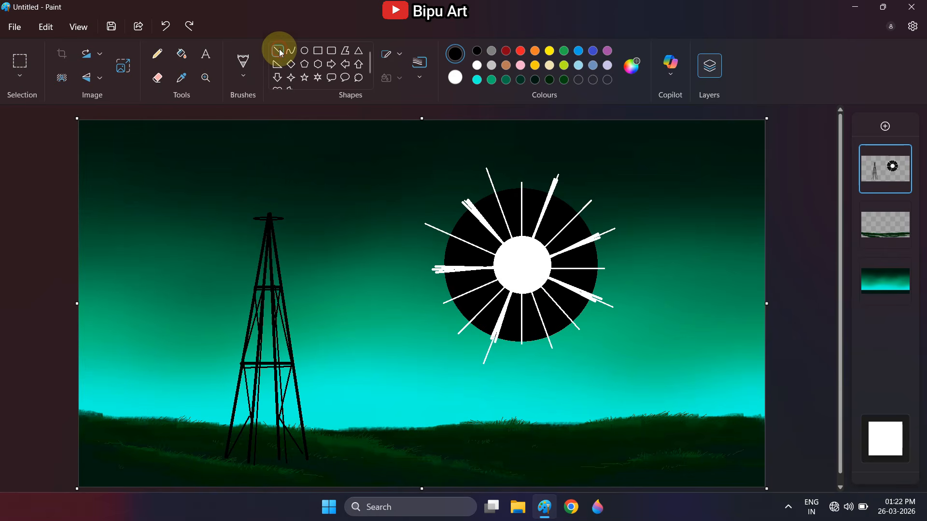
{"action": "left_click", "coordinate": [477, 65]}
{"action": "left_click_drag", "start_coordinate": [492, 253], "coordinate": [434, 237]}
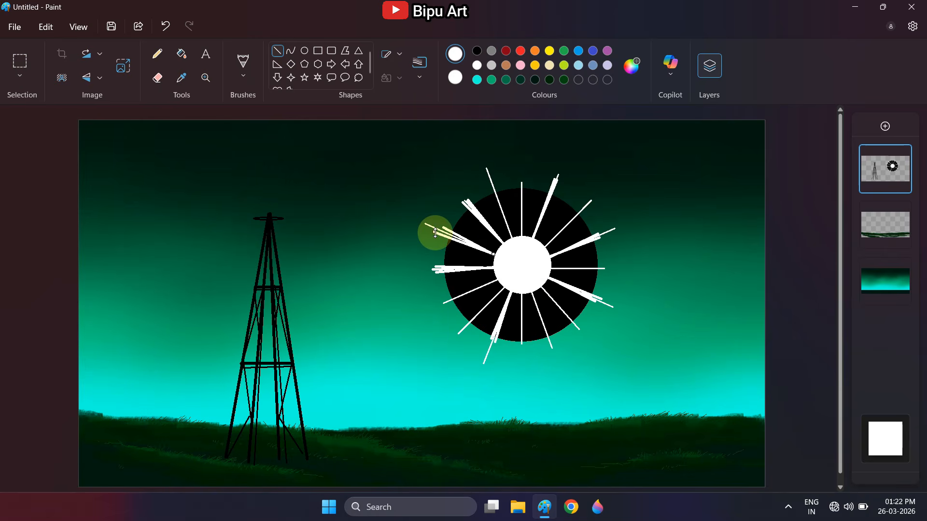
{"action": "mouse_move", "coordinate": [518, 186]}
{"action": "left_mouse_down"}
{"action": "mouse_move", "coordinate": [521, 234]}
{"action": "mouse_move", "coordinate": [526, 189]}
{"action": "mouse_move", "coordinate": [520, 235]}
{"action": "mouse_move", "coordinate": [580, 208]}
{"action": "left_mouse_up"}
{"action": "left_click_drag", "start_coordinate": [547, 248], "coordinate": [593, 204]}
{"action": "left_click_drag", "start_coordinate": [546, 247], "coordinate": [598, 205]}
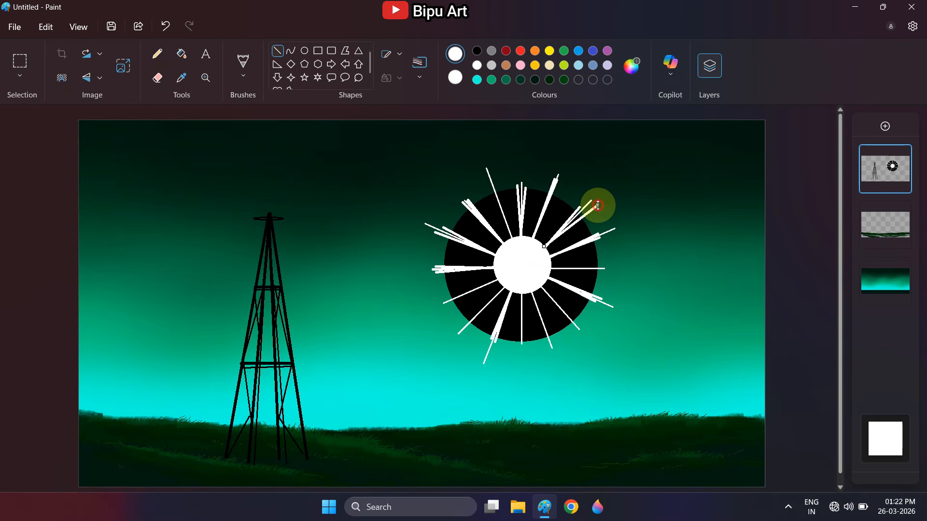
{"action": "left_click", "coordinate": [605, 206]}
Widen the remaining white gaps between the blades at the wheel's lower right, right and lower left.
{"action": "left_click_drag", "start_coordinate": [533, 294], "coordinate": [551, 338]}
{"action": "left_click", "coordinate": [575, 348]}
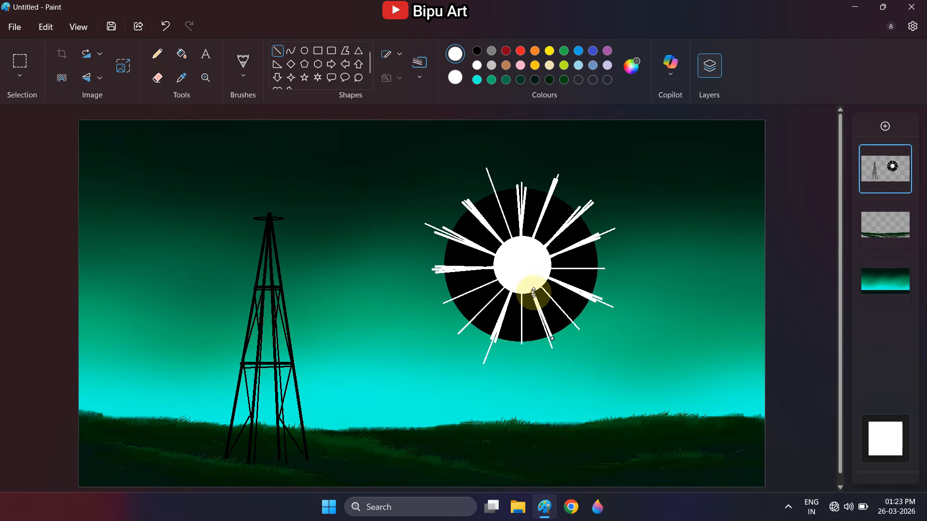
{"action": "mouse_move", "coordinate": [532, 293]}
{"action": "left_mouse_down"}
{"action": "mouse_move", "coordinate": [547, 341]}
{"action": "mouse_move", "coordinate": [581, 326]}
{"action": "left_mouse_up"}
{"action": "left_click", "coordinate": [595, 316]}
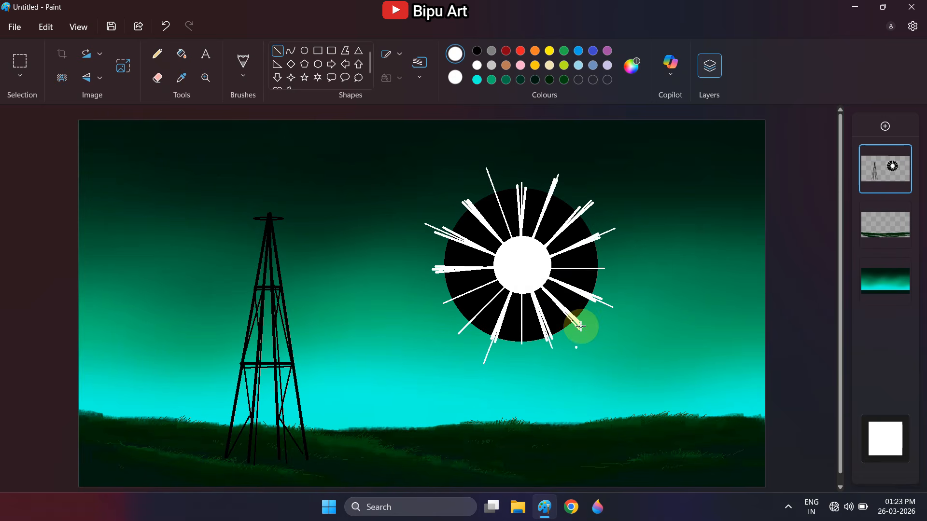
{"action": "left_click", "coordinate": [598, 322]}
{"action": "mouse_move", "coordinate": [552, 267]}
{"action": "left_mouse_down"}
{"action": "mouse_move", "coordinate": [610, 263]}
{"action": "mouse_move", "coordinate": [577, 269]}
{"action": "mouse_move", "coordinate": [607, 272]}
{"action": "left_mouse_up"}
{"action": "left_click", "coordinate": [635, 256]}
{"action": "mouse_move", "coordinate": [497, 281]}
{"action": "left_mouse_down"}
{"action": "mouse_move", "coordinate": [442, 302]}
{"action": "mouse_move", "coordinate": [470, 327]}
{"action": "mouse_move", "coordinate": [499, 289]}
{"action": "mouse_move", "coordinate": [464, 325]}
{"action": "left_mouse_up"}
{"action": "left_click", "coordinate": [419, 282]}
{"action": "left_click", "coordinate": [442, 321]}
Widen the last narrow gap left of the wheel's top blade with white lines running into the hub.
{"action": "left_click_drag", "start_coordinate": [496, 186], "coordinate": [511, 238]}
{"action": "left_click", "coordinate": [473, 181]}
{"action": "left_click_drag", "start_coordinate": [489, 188], "coordinate": [512, 238]}
{"action": "left_click", "coordinate": [575, 205]}
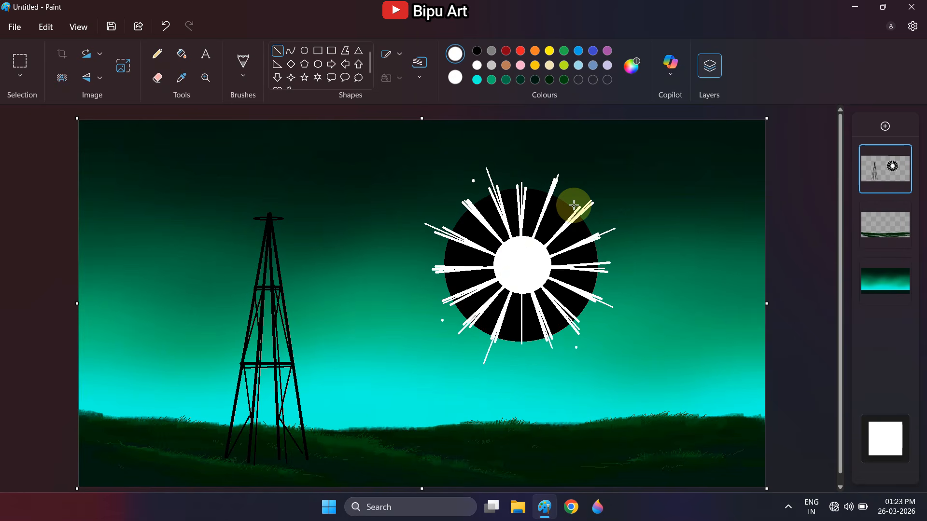
Widen the gaps between the wheel's blades with thicker white Pencil strokes, including the gap at the lower right.
{"action": "left_click", "coordinate": [158, 55]}
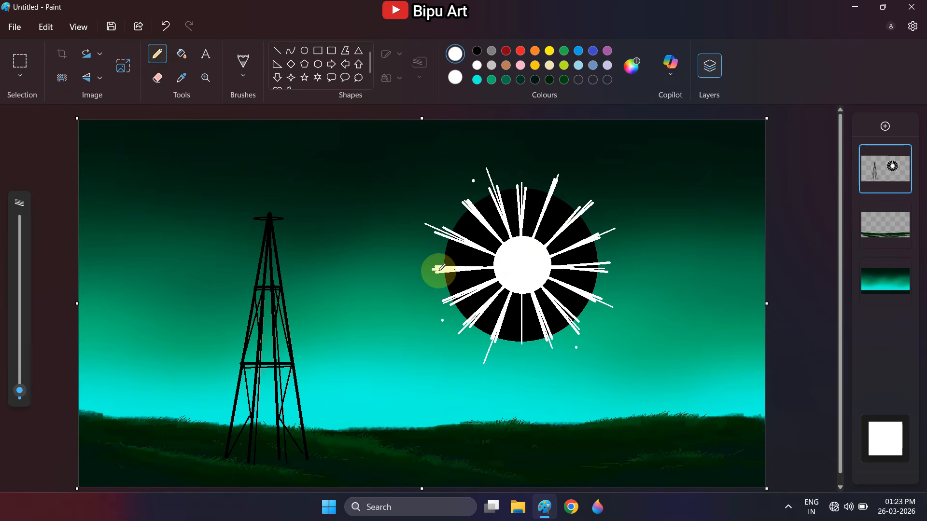
{"action": "left_click_drag", "start_coordinate": [19, 391], "coordinate": [20, 384]}
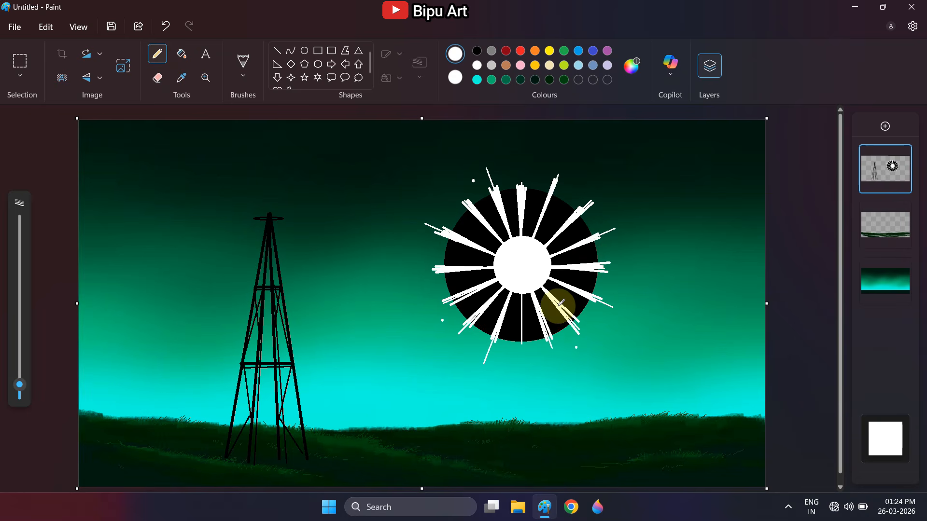
{"action": "left_click_drag", "start_coordinate": [558, 298], "coordinate": [575, 313]}
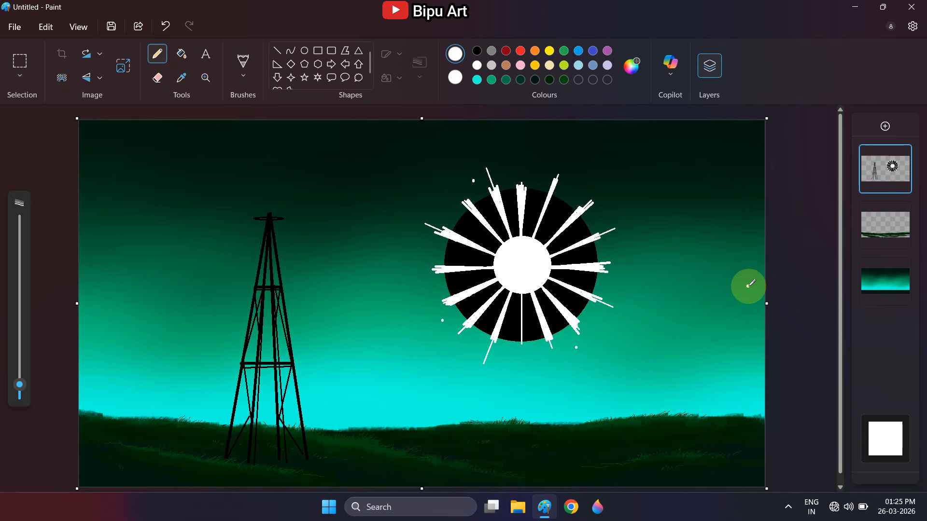
Set the primary colour to black and move the wheel onto the tower's top with a transparent selection that drops its white areas.
{"action": "left_click", "coordinate": [19, 75]}
{"action": "left_click", "coordinate": [36, 175]}
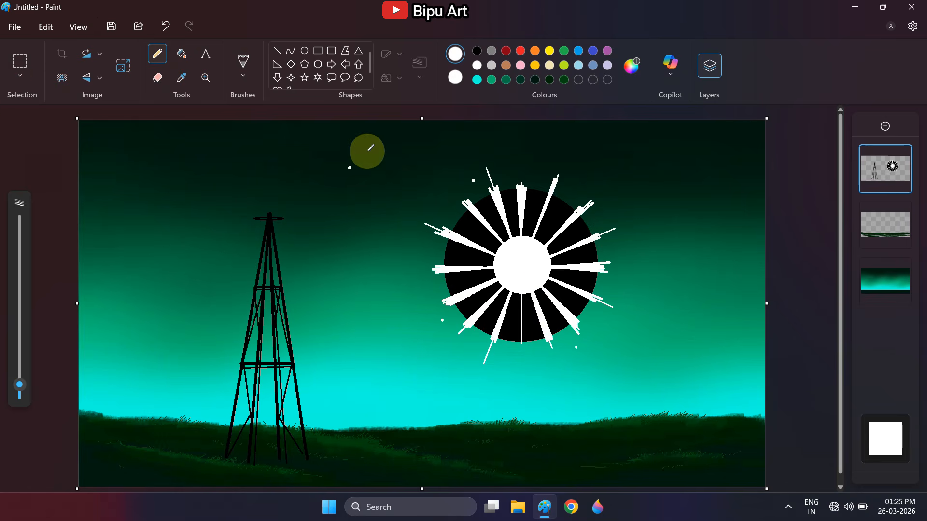
{"action": "left_click", "coordinate": [457, 78]}
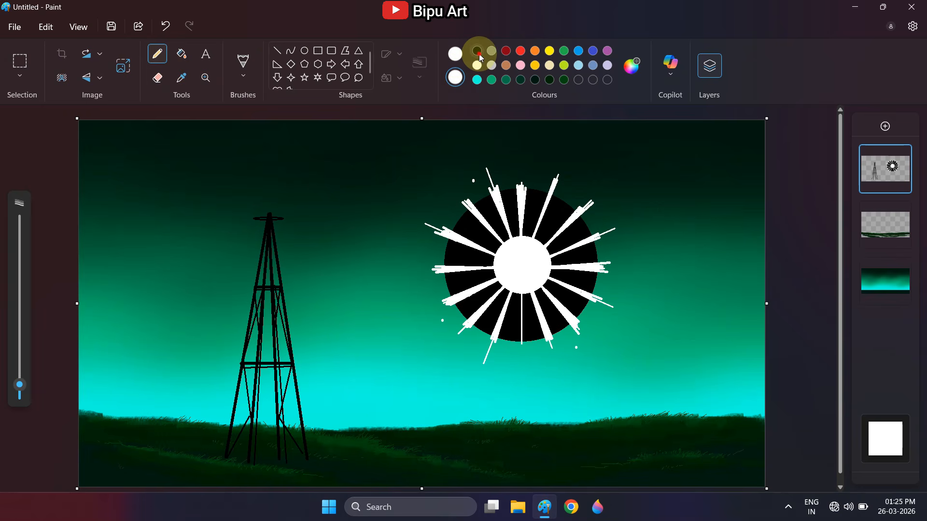
{"action": "left_click", "coordinate": [457, 72]}
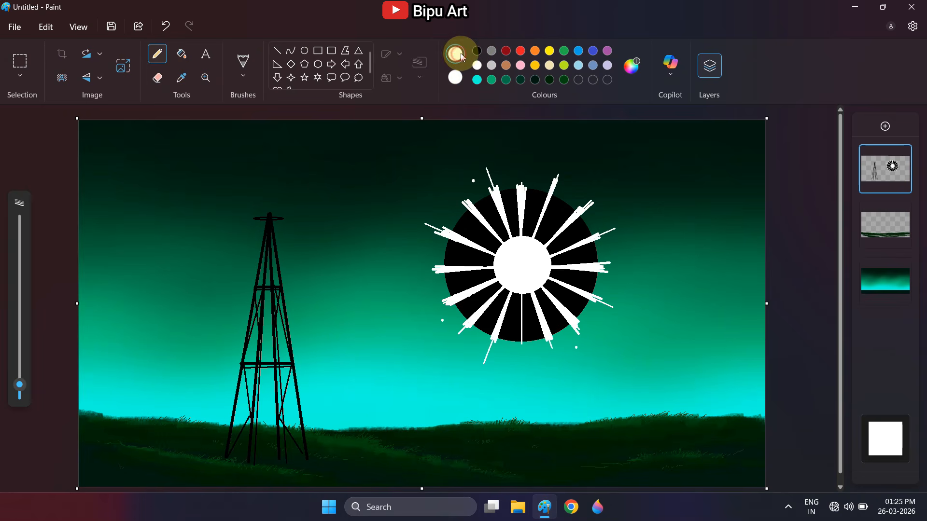
{"action": "left_click", "coordinate": [478, 51]}
{"action": "left_click", "coordinate": [24, 66]}
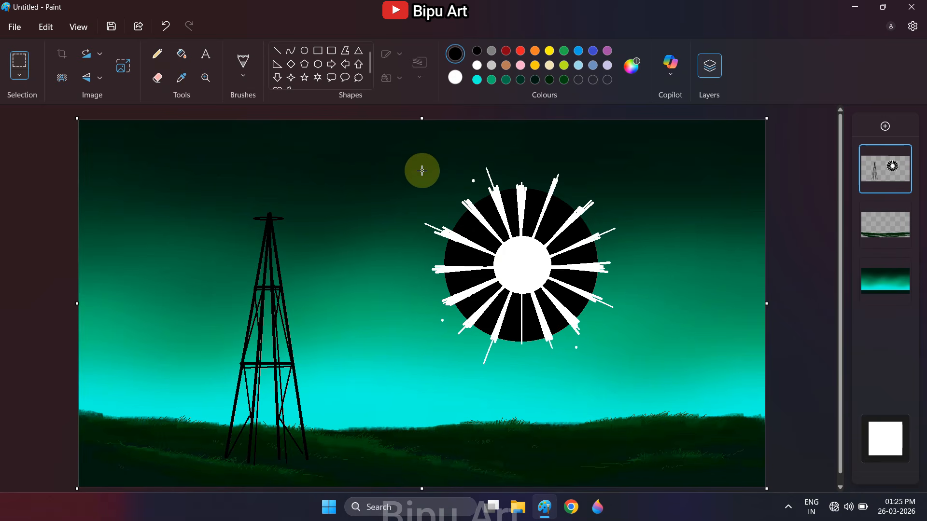
{"action": "left_click", "coordinate": [410, 159]}
{"action": "left_click_drag", "start_coordinate": [408, 150], "coordinate": [642, 378]}
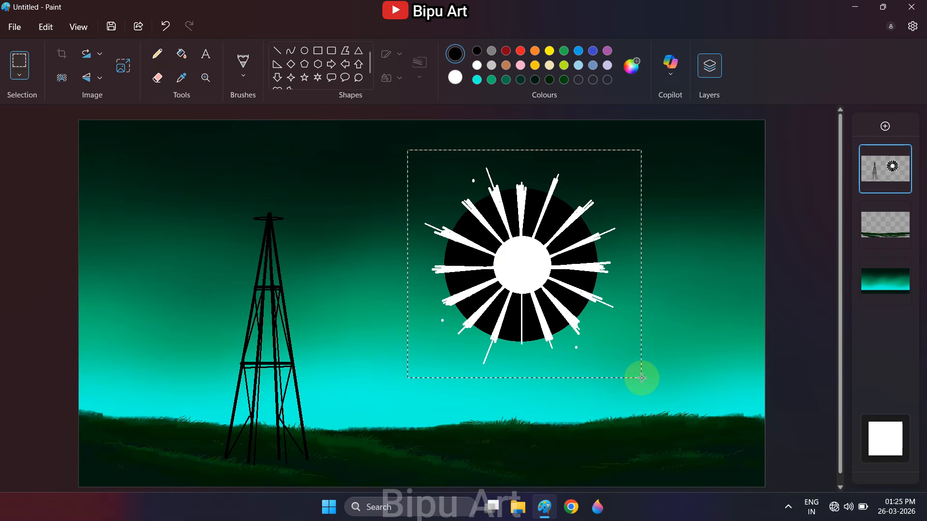
{"action": "left_click", "coordinate": [20, 74]}
{"action": "left_click", "coordinate": [31, 174]}
{"action": "left_click_drag", "start_coordinate": [519, 271], "coordinate": [267, 223]}
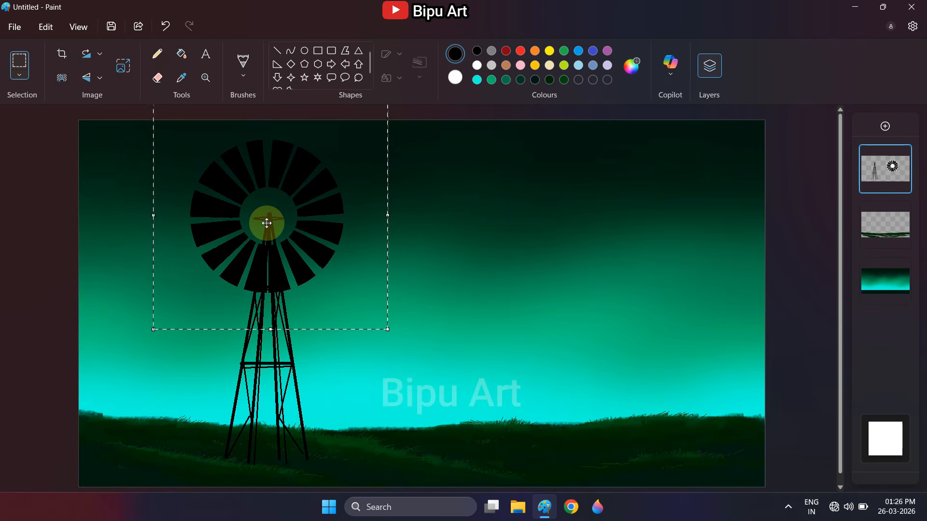
Try drawing 1 px black spokes across the wheel's open centre.
{"action": "left_click", "coordinate": [276, 52]}
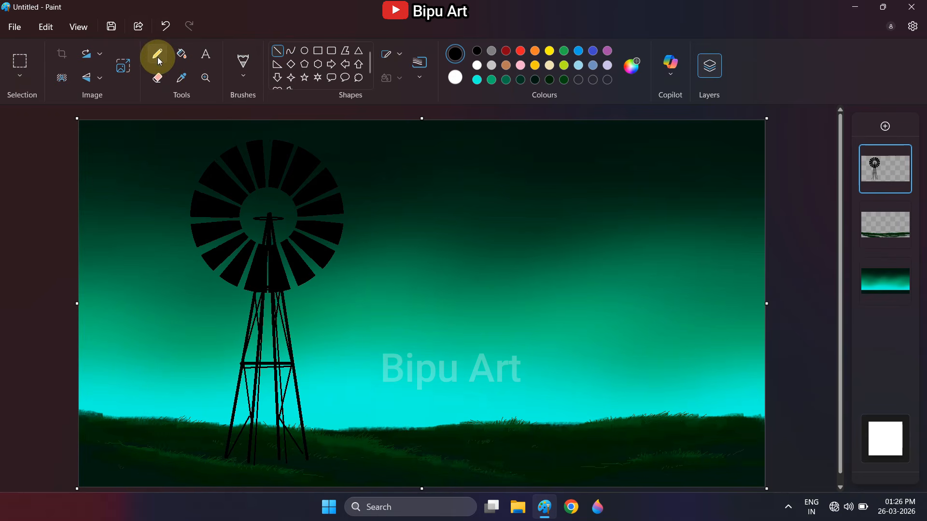
{"action": "left_click", "coordinate": [415, 66]}
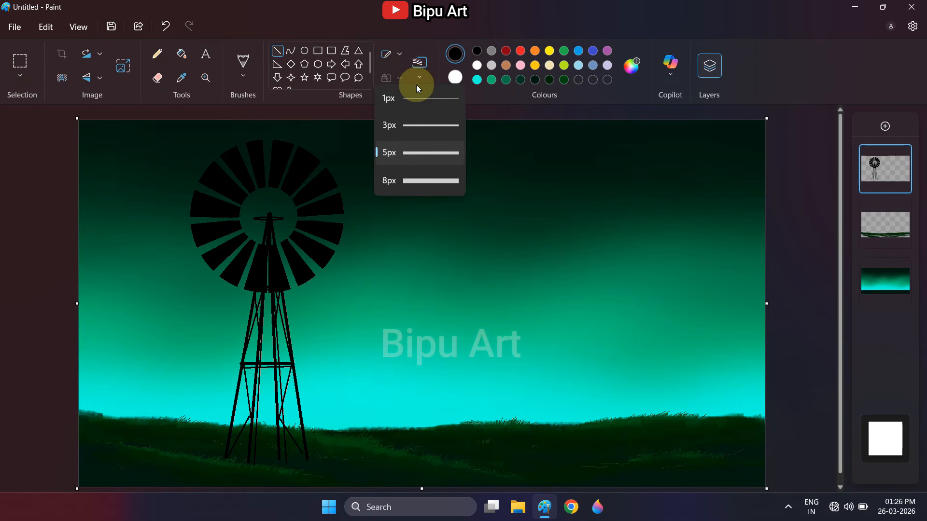
{"action": "left_click", "coordinate": [416, 96]}
{"action": "mouse_move", "coordinate": [256, 166]}
{"action": "left_mouse_down"}
{"action": "mouse_move", "coordinate": [276, 263]}
{"action": "mouse_move", "coordinate": [258, 171]}
{"action": "left_mouse_up"}
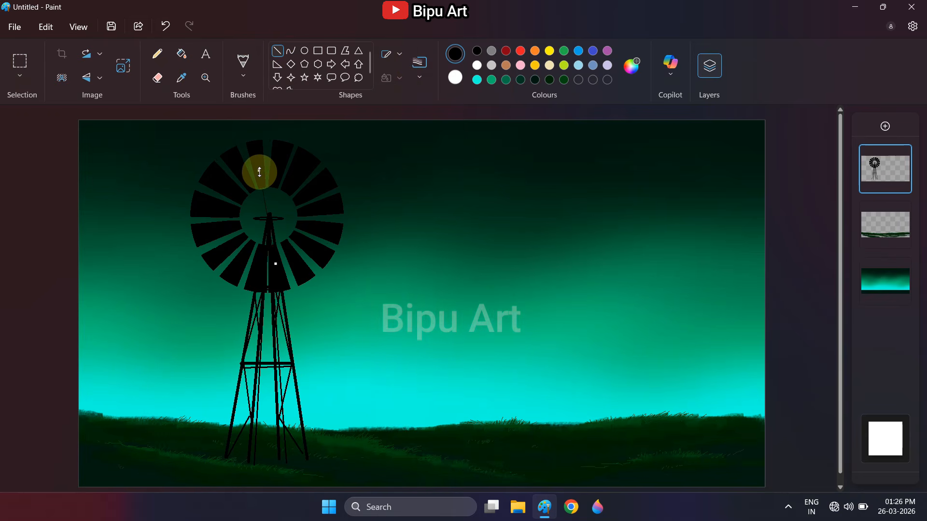
{"action": "left_click", "coordinate": [416, 74]}
{"action": "left_click", "coordinate": [416, 74]}
{"action": "left_click_drag", "start_coordinate": [232, 226], "coordinate": [310, 211]}
{"action": "mouse_move", "coordinate": [243, 197]}
{"action": "left_mouse_down"}
{"action": "mouse_move", "coordinate": [275, 210]}
{"action": "mouse_move", "coordinate": [302, 240]}
{"action": "left_mouse_up"}
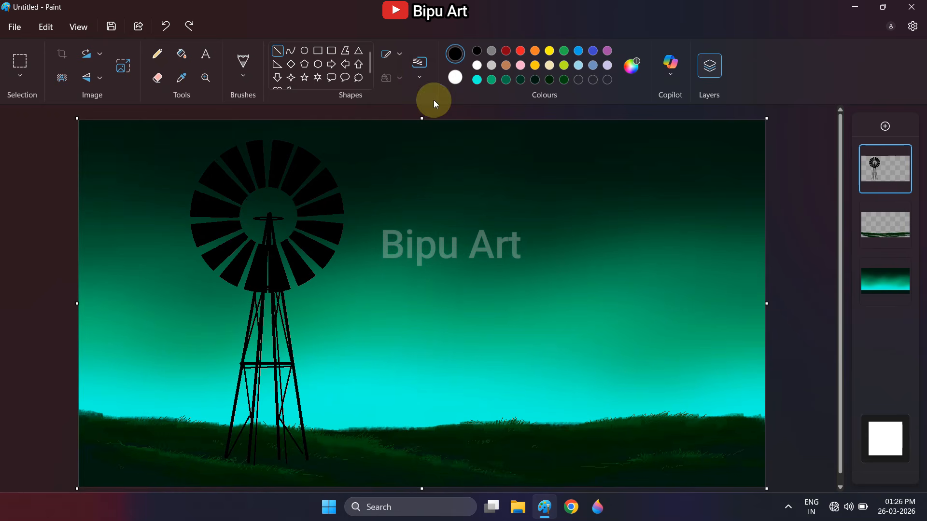
Draw thin black spoke lines through the wheel's centre in several directions, linking opposite blades across the hub.
{"action": "left_click_drag", "start_coordinate": [263, 186], "coordinate": [275, 259]}
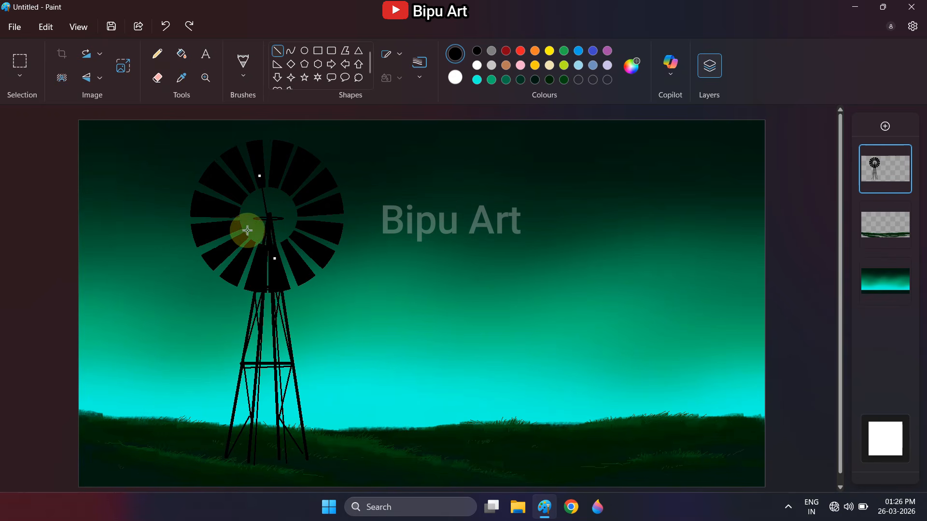
{"action": "left_click_drag", "start_coordinate": [236, 226], "coordinate": [311, 210]}
{"action": "left_click", "coordinate": [256, 209]}
{"action": "left_click_drag", "start_coordinate": [243, 199], "coordinate": [302, 241]}
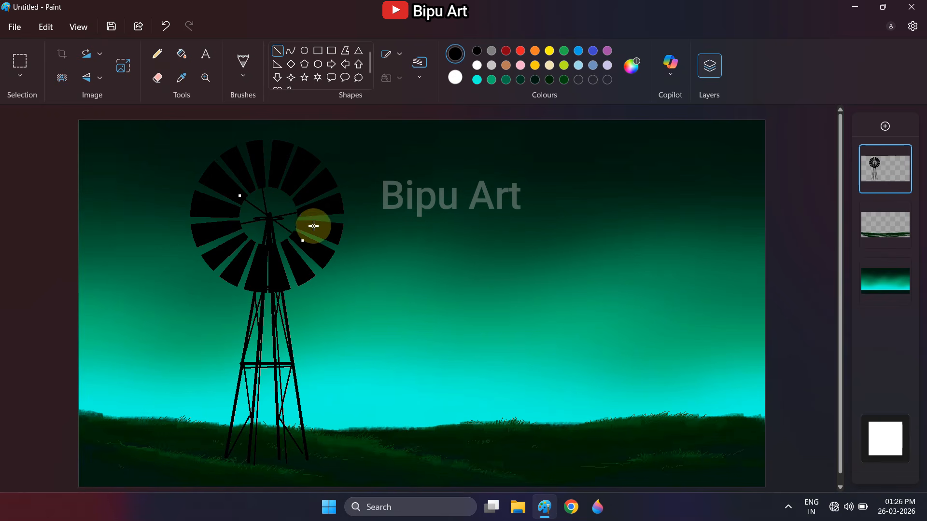
{"action": "left_click", "coordinate": [312, 182]}
{"action": "mouse_move", "coordinate": [243, 236]}
{"action": "left_mouse_down"}
{"action": "mouse_move", "coordinate": [310, 194]}
{"action": "mouse_move", "coordinate": [238, 240]}
{"action": "mouse_move", "coordinate": [307, 225]}
{"action": "left_mouse_up"}
{"action": "left_click", "coordinate": [323, 232]}
{"action": "left_click", "coordinate": [326, 226]}
{"action": "mouse_move", "coordinate": [251, 188]}
{"action": "left_mouse_down"}
{"action": "mouse_move", "coordinate": [291, 248]}
{"action": "mouse_move", "coordinate": [290, 188]}
{"action": "left_mouse_up"}
{"action": "left_click", "coordinate": [276, 200]}
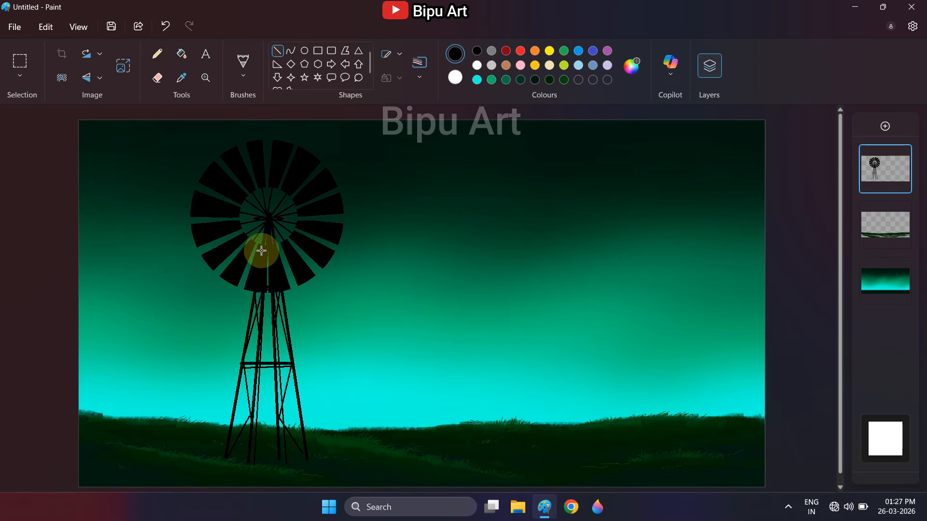
{"action": "left_click", "coordinate": [323, 232]}
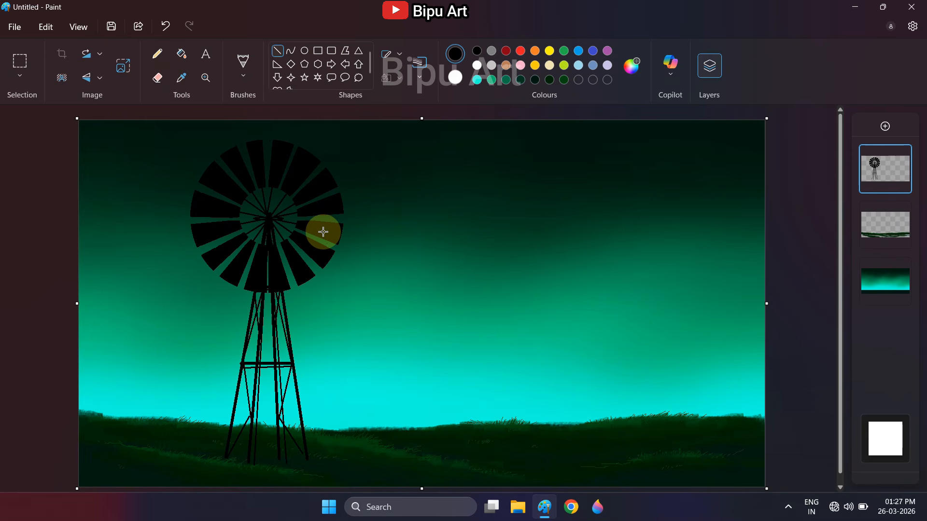
Cover the feet of the tower's legs with fine dark green Pencil strokes to blend them into the grass.
{"action": "left_click", "coordinate": [536, 81]}
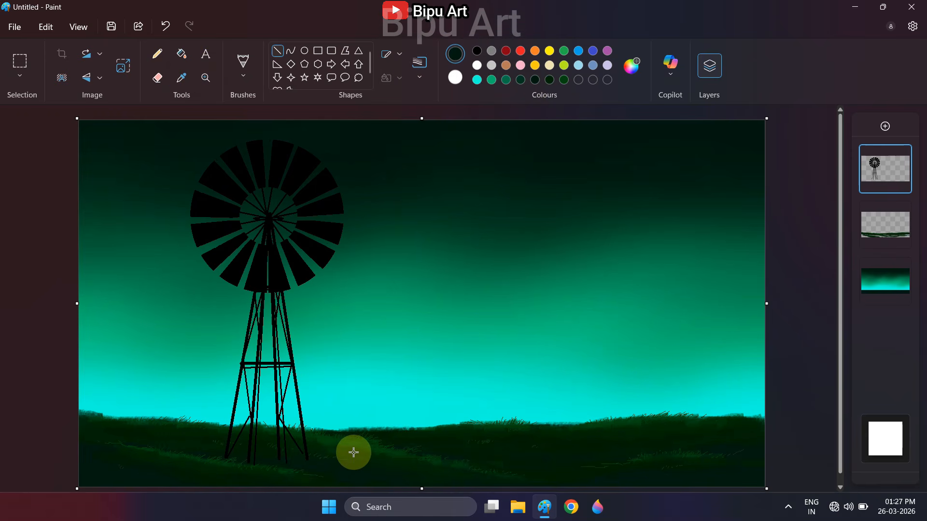
{"action": "left_click", "coordinate": [156, 53]}
{"action": "left_click_drag", "start_coordinate": [20, 385], "coordinate": [20, 394]}
{"action": "mouse_move", "coordinate": [280, 459]}
{"action": "left_mouse_down"}
{"action": "mouse_move", "coordinate": [292, 467]}
{"action": "mouse_move", "coordinate": [254, 462]}
{"action": "left_mouse_up"}
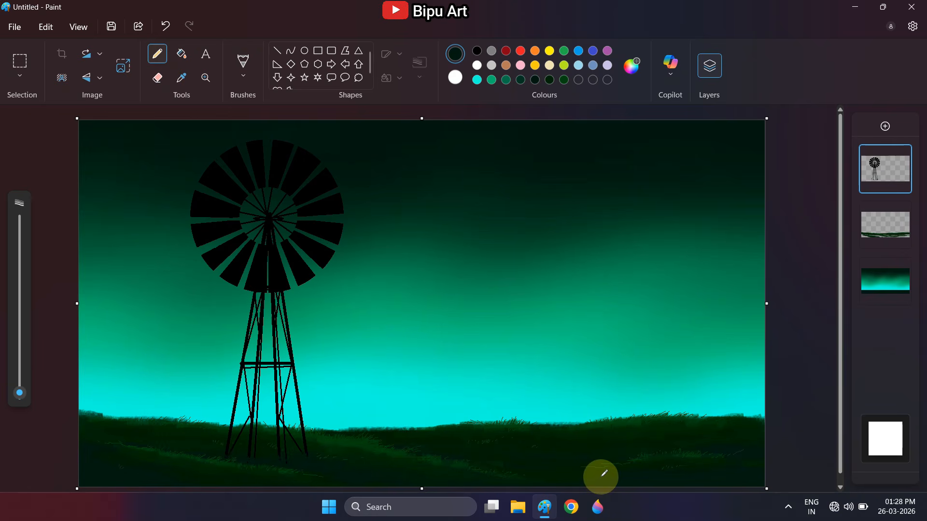
Draw a solid black hub circle at the wheel's centre and a flat black ellipse across the tower just below the wheel.
{"action": "left_click", "coordinate": [22, 77]}
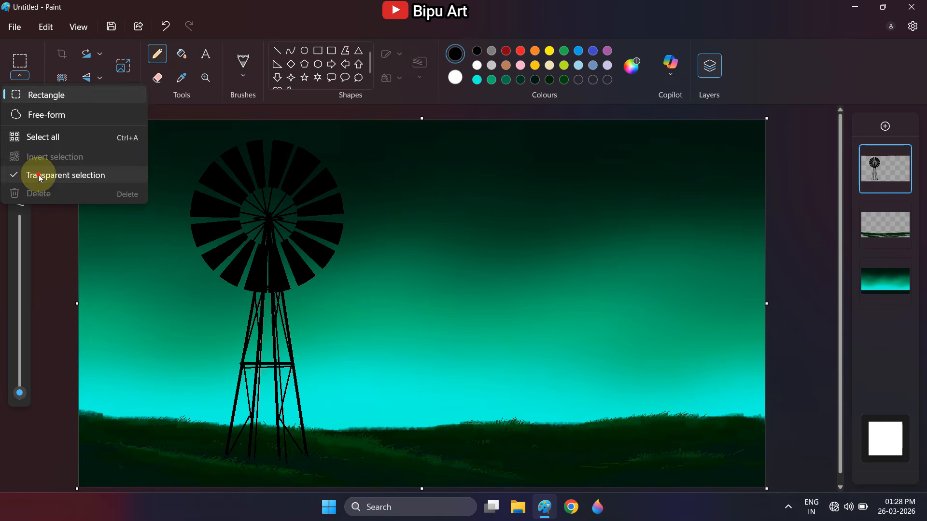
{"action": "left_click", "coordinate": [40, 176]}
{"action": "left_click", "coordinate": [304, 51]}
{"action": "left_click_drag", "start_coordinate": [261, 207], "coordinate": [276, 223]}
{"action": "left_click", "coordinate": [389, 79]}
{"action": "left_click", "coordinate": [399, 130]}
{"action": "left_click", "coordinate": [456, 78]}
{"action": "left_click", "coordinate": [477, 51]}
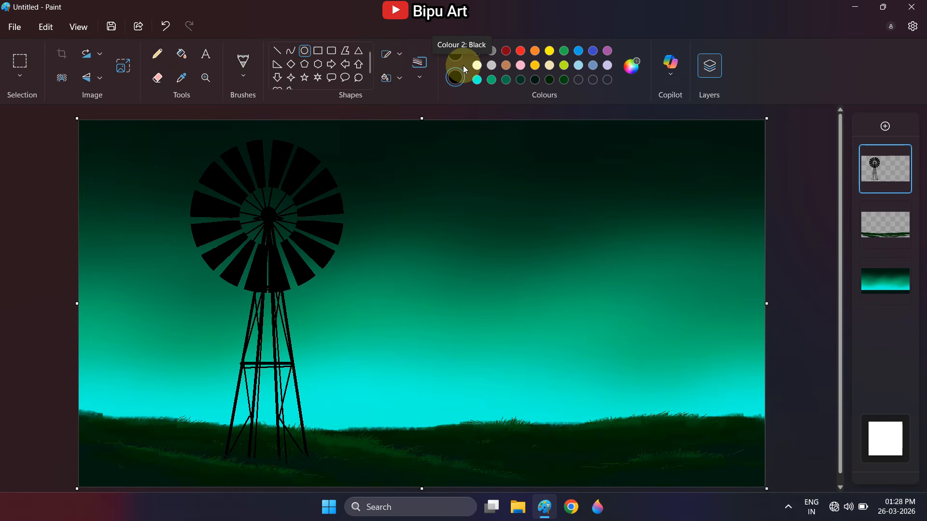
{"action": "left_click_drag", "start_coordinate": [240, 298], "coordinate": [296, 302]}
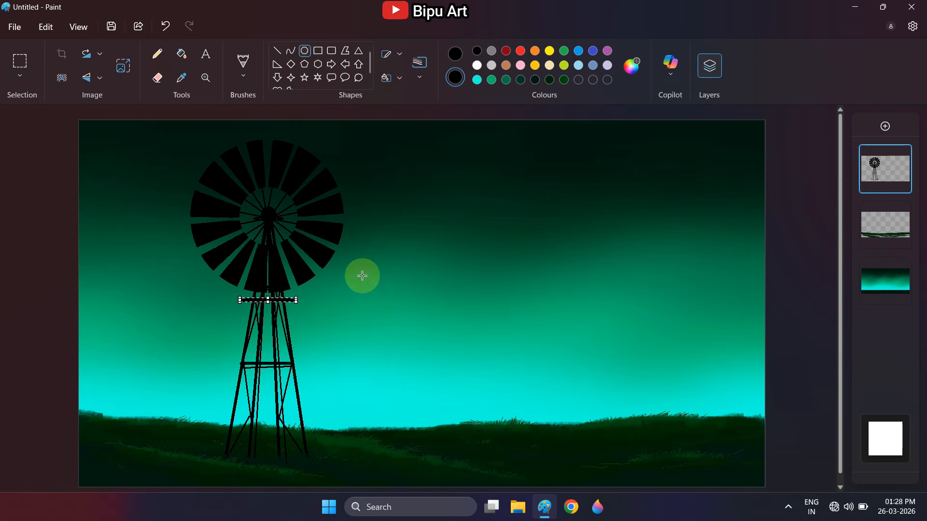
Draw black lines near the ground to add a crossbar and side struts to the tower's legs.
{"action": "left_click", "coordinate": [277, 51]}
{"action": "mouse_move", "coordinate": [212, 417]}
{"action": "left_mouse_down"}
{"action": "mouse_move", "coordinate": [301, 416]}
{"action": "mouse_move", "coordinate": [321, 454]}
{"action": "left_mouse_up"}
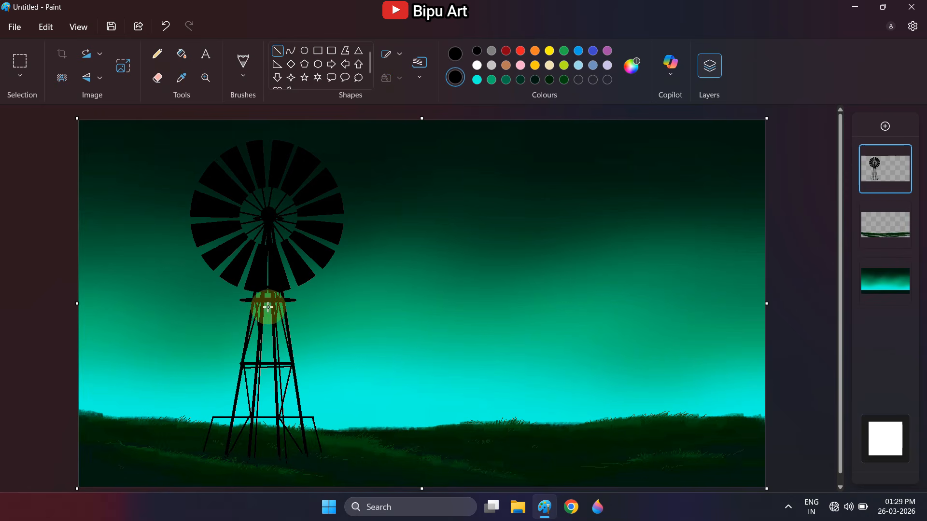
{"action": "mouse_move", "coordinate": [265, 306]}
{"action": "left_mouse_down"}
{"action": "mouse_move", "coordinate": [205, 452]}
{"action": "mouse_move", "coordinate": [282, 424]}
{"action": "mouse_move", "coordinate": [205, 455]}
{"action": "left_mouse_up"}
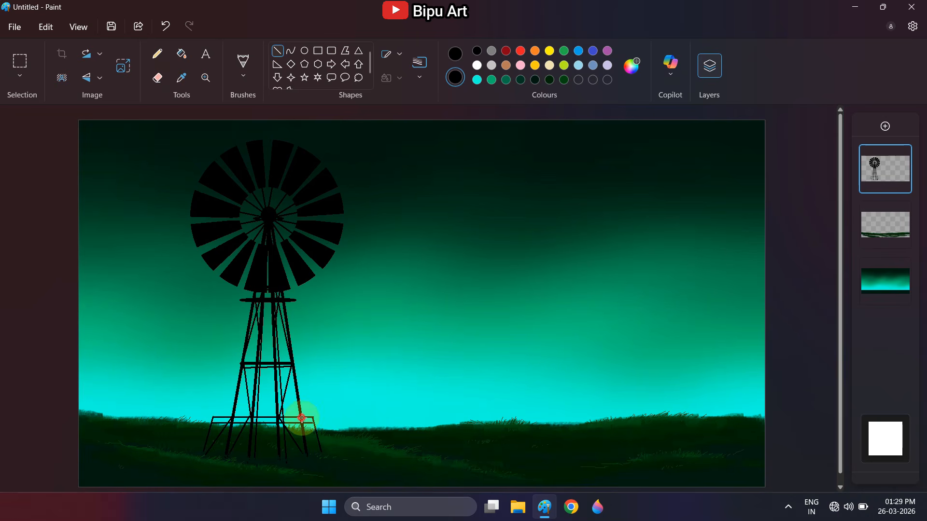
{"action": "left_click_drag", "start_coordinate": [302, 418], "coordinate": [319, 452]}
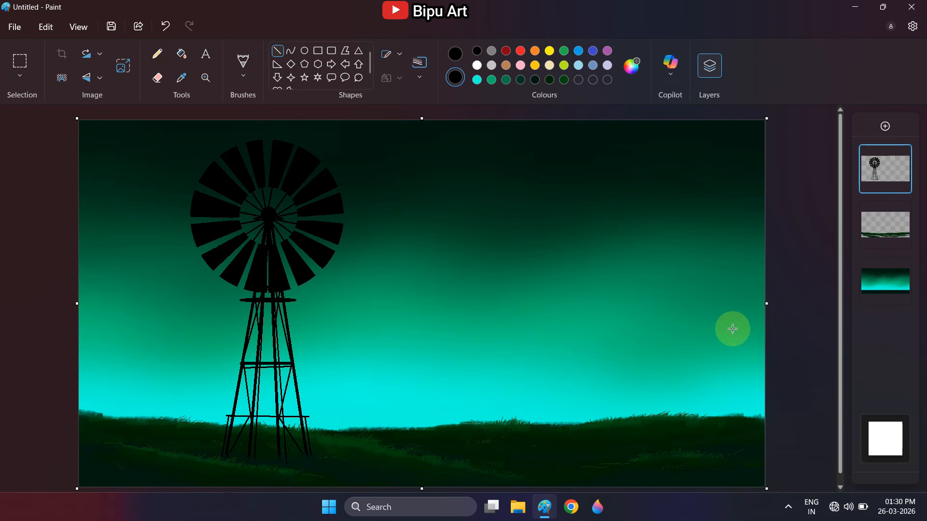
Add a new layer and draw a large solid white circle for the moon in the sky beside the windmill.
{"action": "left_click", "coordinate": [885, 126]}
{"action": "left_click", "coordinate": [455, 54]}
{"action": "left_click", "coordinate": [477, 65]}
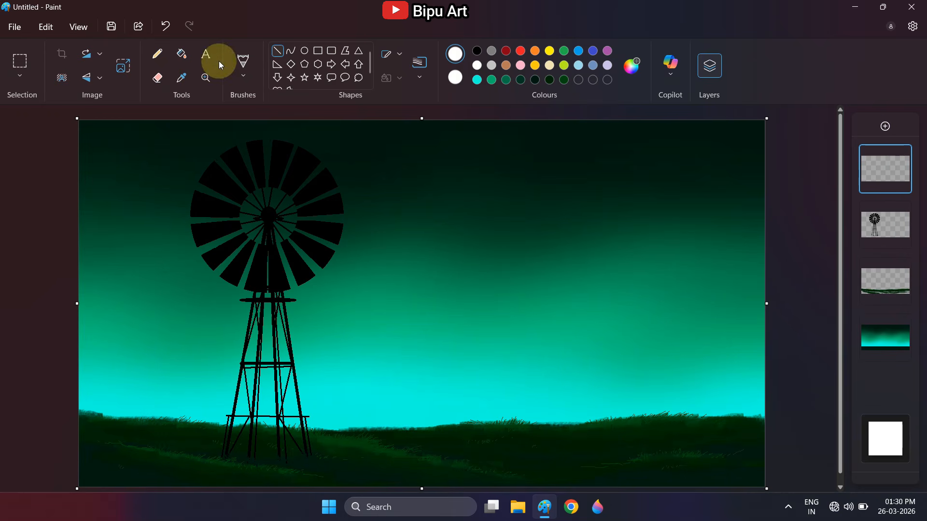
{"action": "left_click", "coordinate": [305, 50]}
{"action": "left_click_drag", "start_coordinate": [456, 182], "coordinate": [609, 324]}
Draw a slightly smaller solid black circle over the moon, offset to the upper right to leave a white crescent.
{"action": "left_click", "coordinate": [477, 51]}
{"action": "left_click", "coordinate": [400, 77]}
{"action": "left_click", "coordinate": [455, 78]}
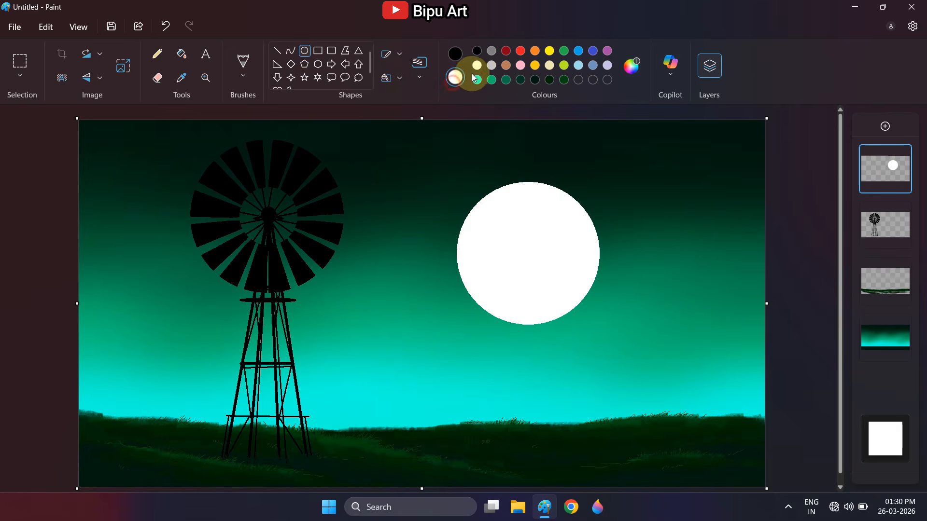
{"action": "left_click", "coordinate": [477, 51]}
{"action": "mouse_move", "coordinate": [486, 174]}
{"action": "left_mouse_down"}
{"action": "mouse_move", "coordinate": [630, 280]}
{"action": "mouse_move", "coordinate": [620, 305]}
{"action": "left_mouse_up"}
{"action": "left_click_drag", "start_coordinate": [560, 250], "coordinate": [560, 245]}
Remove the black circle from the moon with a transparent selection so that only the white crescent remains.
{"action": "left_click", "coordinate": [478, 86]}
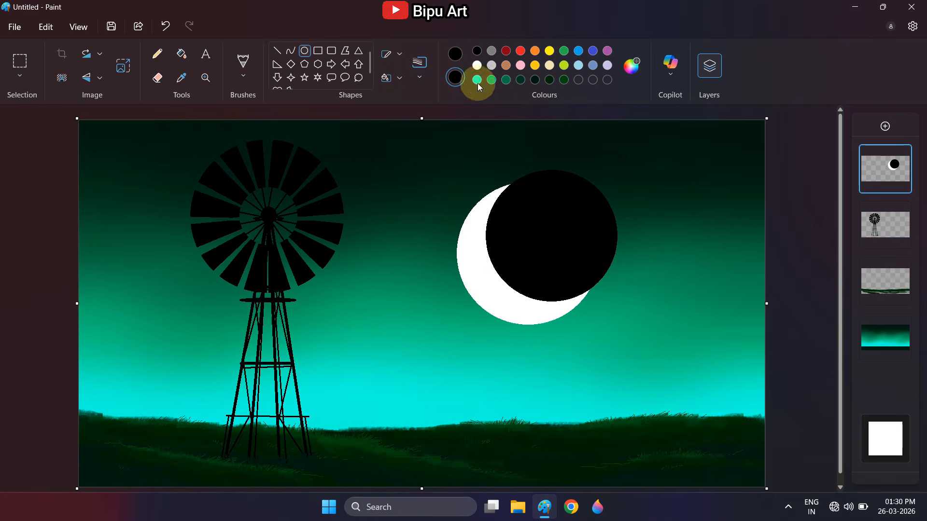
{"action": "left_click", "coordinate": [20, 76]}
{"action": "left_click", "coordinate": [63, 175]}
{"action": "left_click_drag", "start_coordinate": [426, 145], "coordinate": [590, 287]}
{"action": "key", "text": "ctrl+z"}
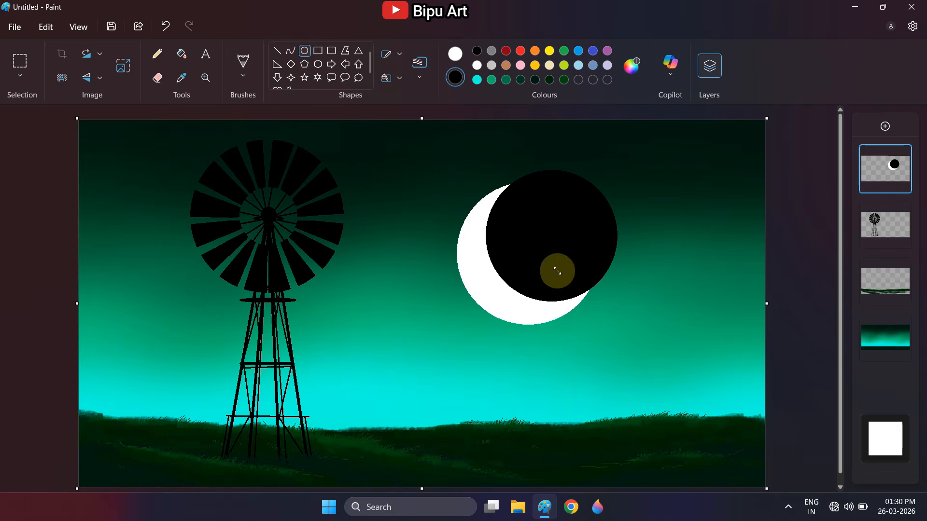
{"action": "left_click", "coordinate": [19, 59]}
{"action": "left_click_drag", "start_coordinate": [433, 150], "coordinate": [638, 337]}
{"action": "key", "text": "Delete"}
{"action": "left_click", "coordinate": [876, 130]}
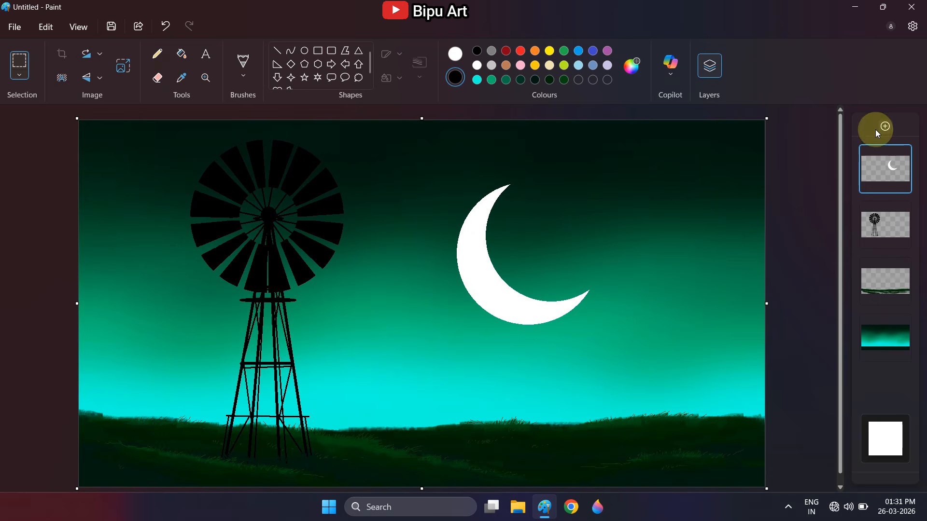
Spray white speckles along the crescent's inner edge with the Airbrush.
{"action": "left_click", "coordinate": [243, 63]}
{"action": "left_click", "coordinate": [275, 233]}
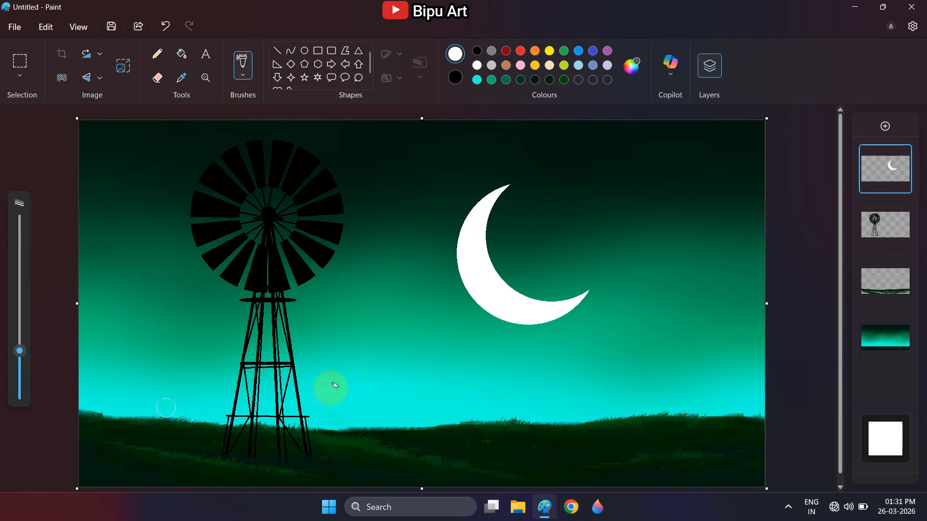
{"action": "mouse_move", "coordinate": [511, 275]}
{"action": "left_mouse_down"}
{"action": "mouse_move", "coordinate": [521, 283]}
{"action": "mouse_move", "coordinate": [500, 227]}
{"action": "left_mouse_up"}
{"action": "left_click_drag", "start_coordinate": [20, 351], "coordinate": [20, 321]}
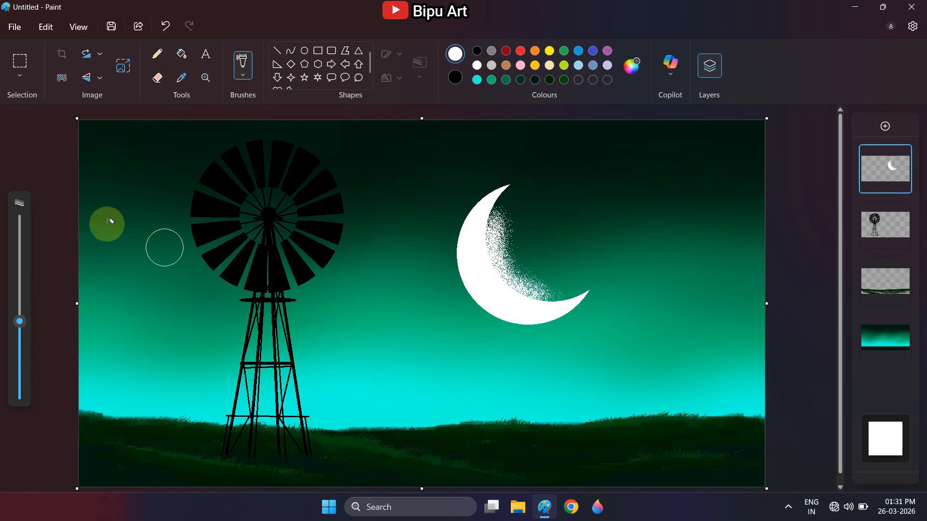
{"action": "left_click", "coordinate": [542, 254]}
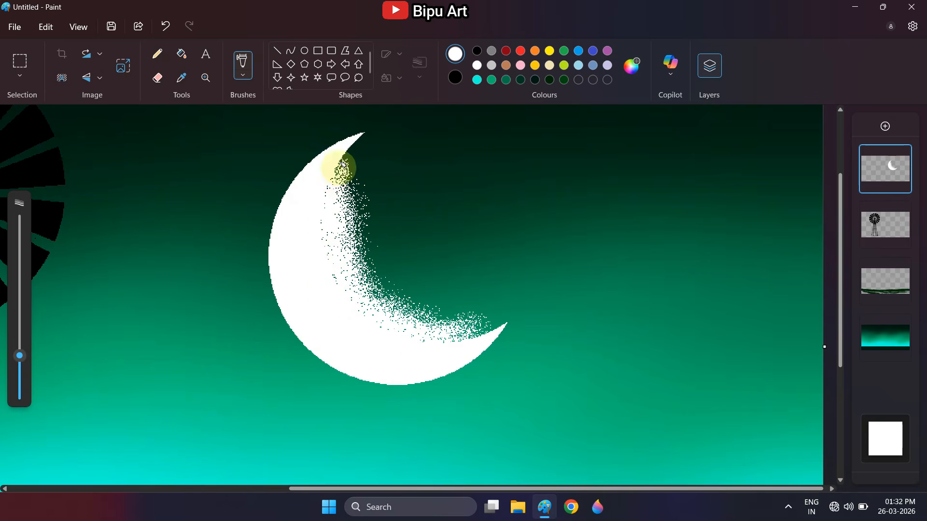
Spray black over the crescent's tips and inner edge, and drop the black with transparent selections to roughen the white edge.
{"action": "left_click", "coordinate": [477, 50]}
{"action": "left_click_drag", "start_coordinate": [383, 166], "coordinate": [354, 157]}
{"action": "left_click", "coordinate": [21, 54]}
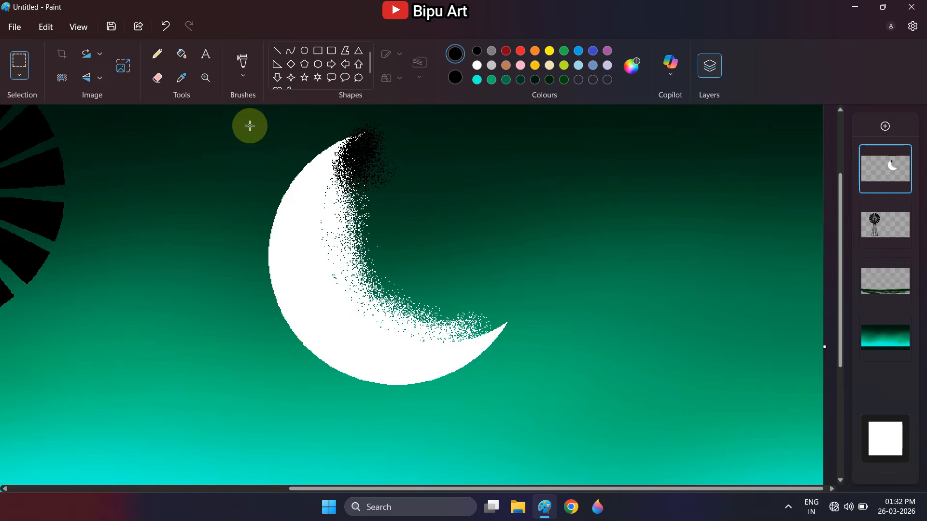
{"action": "mouse_move", "coordinate": [250, 126]}
{"action": "left_mouse_down"}
{"action": "mouse_move", "coordinate": [491, 327]}
{"action": "mouse_move", "coordinate": [354, 244]}
{"action": "mouse_move", "coordinate": [358, 197]}
{"action": "mouse_move", "coordinate": [499, 369]}
{"action": "mouse_move", "coordinate": [553, 392]}
{"action": "left_mouse_up"}
{"action": "left_click", "coordinate": [535, 177]}
{"action": "left_click", "coordinate": [243, 62]}
{"action": "left_click", "coordinate": [20, 61]}
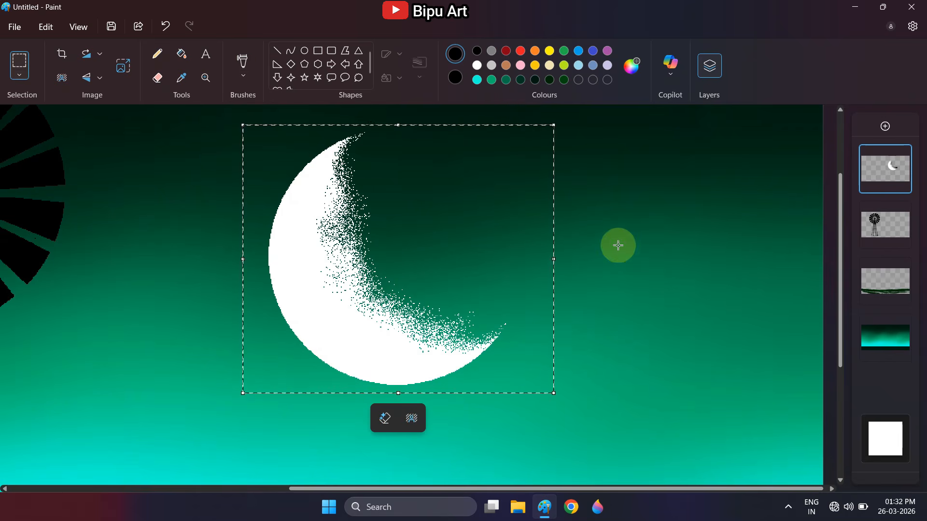
Spray more black along the crescent's upper inner edge and drop the black with a transparent selection to widen the speckled area.
{"action": "left_click", "coordinate": [618, 244]}
{"action": "scroll", "coordinate": [349, 215], "scroll_direction": "up", "scroll_amount": 1}
{"action": "left_click", "coordinate": [458, 87]}
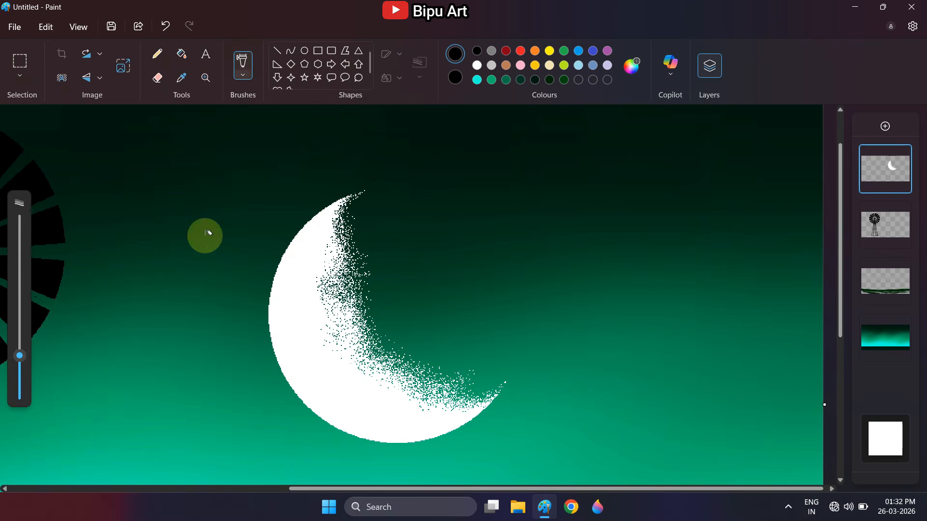
{"action": "mouse_move", "coordinate": [348, 265]}
{"action": "left_mouse_down"}
{"action": "mouse_move", "coordinate": [348, 246]}
{"action": "mouse_move", "coordinate": [331, 325]}
{"action": "mouse_move", "coordinate": [382, 347]}
{"action": "left_mouse_up"}
{"action": "left_click", "coordinate": [20, 60]}
{"action": "left_click_drag", "start_coordinate": [238, 161], "coordinate": [486, 414]}
{"action": "left_click", "coordinate": [599, 376]}
{"action": "scroll", "coordinate": [600, 372], "scroll_direction": "down", "scroll_amount": 1}
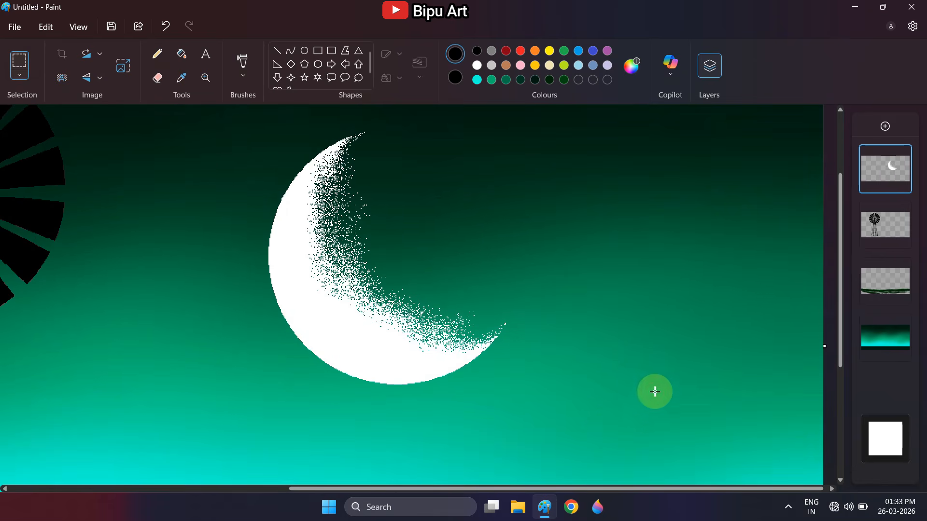
Dot small white stars with the Pencil in the sky between the windmill and the moon.
{"action": "left_click", "coordinate": [205, 80]}
{"action": "right_click", "coordinate": [350, 266]}
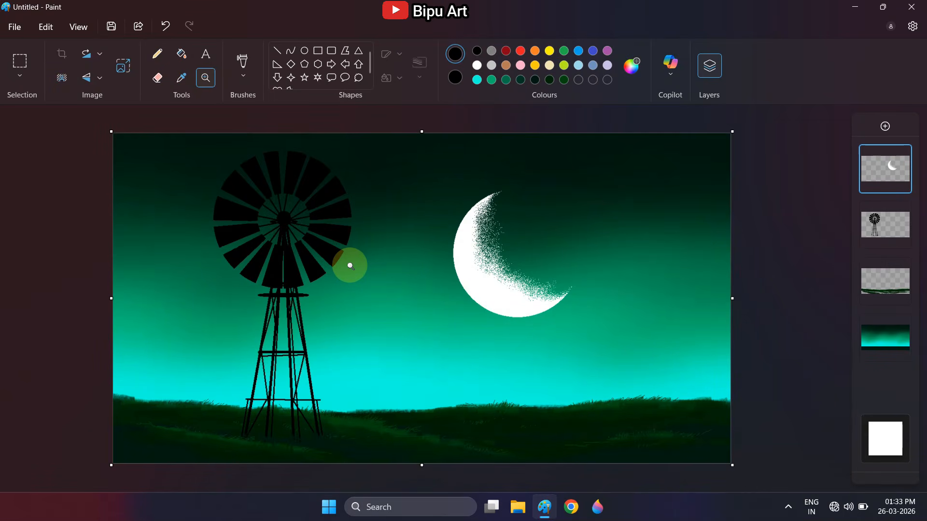
{"action": "left_click", "coordinate": [157, 54]}
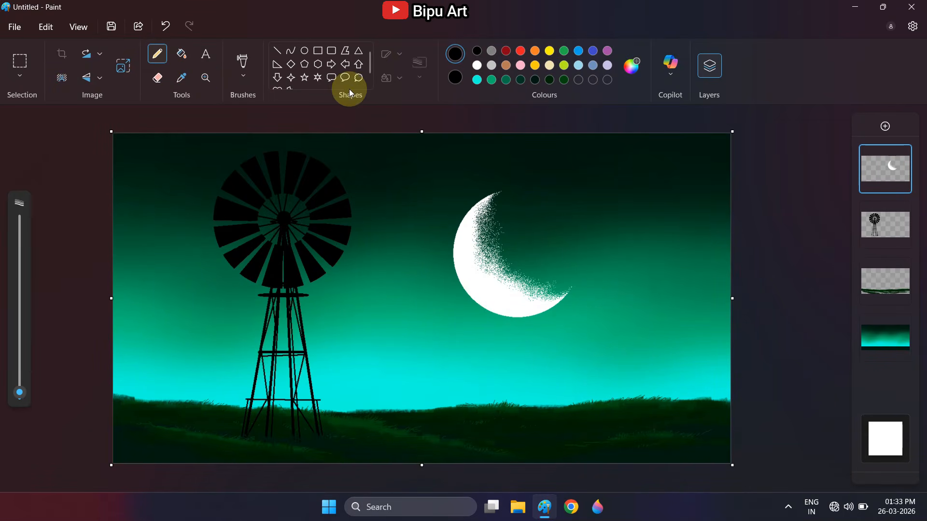
{"action": "left_click", "coordinate": [477, 66]}
{"action": "left_click", "coordinate": [430, 165]}
{"action": "left_click", "coordinate": [408, 181]}
{"action": "left_click", "coordinate": [417, 198]}
{"action": "left_click", "coordinate": [392, 217]}
{"action": "left_click", "coordinate": [372, 251]}
Thicken the Pencil slightly and scatter white stars left of the windmill and around the right side of the sky.
{"action": "left_click_drag", "start_coordinate": [20, 392], "coordinate": [21, 388]}
{"action": "left_click", "coordinate": [145, 178]}
{"action": "left_click", "coordinate": [633, 315]}
{"action": "left_click", "coordinate": [688, 247]}
{"action": "left_click", "coordinate": [634, 240]}
{"action": "left_click", "coordinate": [680, 191]}
{"action": "left_click", "coordinate": [593, 165]}
{"action": "left_click", "coordinate": [144, 349]}
{"action": "left_click", "coordinate": [130, 322]}
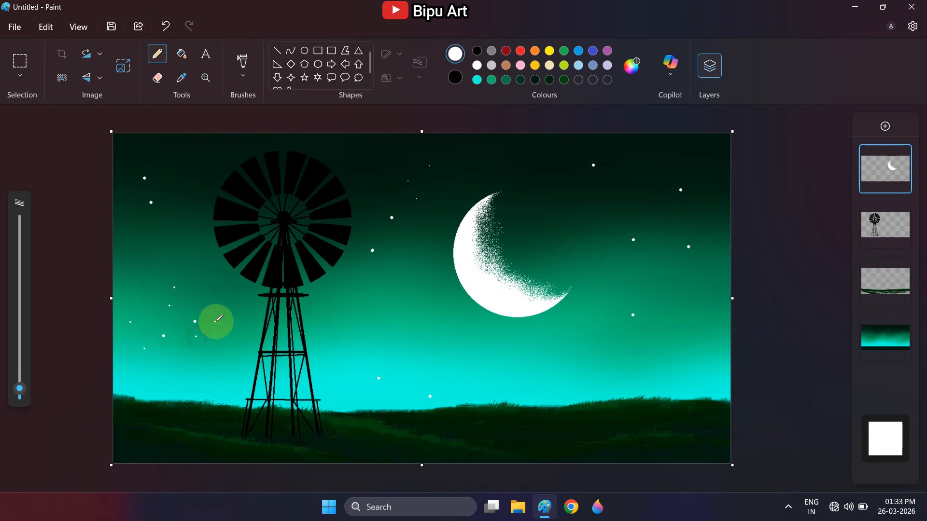
Add a cluster of white stars in the upper left sky beside the windmill wheel.
{"action": "left_click", "coordinate": [220, 151]}
{"action": "left_click", "coordinate": [203, 158]}
{"action": "left_click", "coordinate": [198, 152]}
{"action": "left_click", "coordinate": [194, 152]}
{"action": "left_click", "coordinate": [198, 142]}
{"action": "left_click", "coordinate": [172, 142]}
{"action": "left_click", "coordinate": [139, 144]}
{"action": "left_click", "coordinate": [132, 153]}
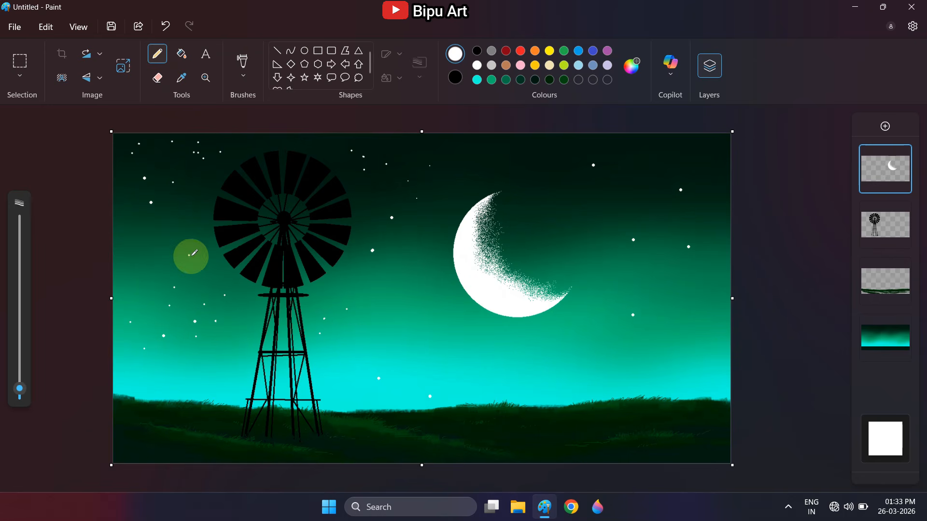
Scatter white stars above the moon and across the sky to its right.
{"action": "left_click", "coordinate": [469, 170]}
{"action": "left_click", "coordinate": [515, 156]}
{"action": "left_click", "coordinate": [596, 222]}
{"action": "left_click", "coordinate": [652, 219]}
{"action": "left_click", "coordinate": [638, 190]}
{"action": "left_click", "coordinate": [684, 147]}
{"action": "left_click", "coordinate": [701, 151]}
{"action": "left_click", "coordinate": [679, 305]}
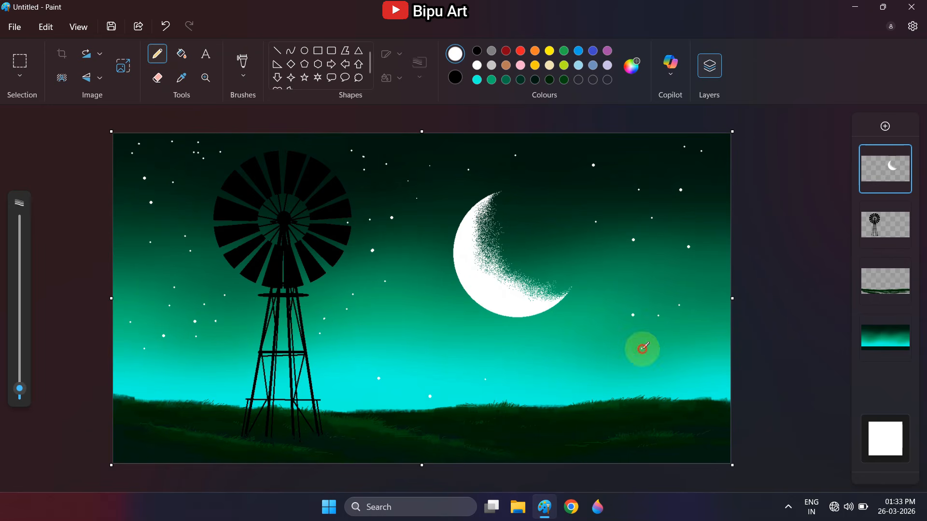
Add white stars below the moon, beside the windmill tower and in a small group above the moon.
{"action": "left_click", "coordinate": [484, 322]}
{"action": "left_click", "coordinate": [463, 342]}
{"action": "left_click", "coordinate": [362, 296]}
{"action": "left_click", "coordinate": [513, 165]}
{"action": "left_click", "coordinate": [521, 157]}
{"action": "left_click", "coordinate": [501, 147]}
{"action": "left_click", "coordinate": [473, 158]}
Reduce the Pencil size and dot finer white stars between the windmill wheel and the moon.
{"action": "left_click_drag", "start_coordinate": [20, 389], "coordinate": [21, 391]}
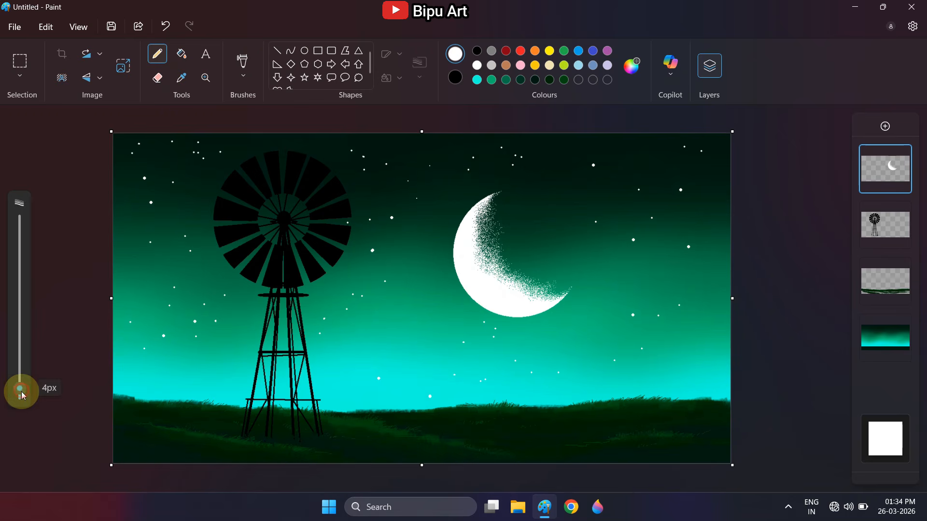
{"action": "left_click", "coordinate": [399, 266]}
{"action": "left_click", "coordinate": [408, 265]}
{"action": "left_click", "coordinate": [409, 275]}
{"action": "left_click", "coordinate": [439, 173]}
{"action": "left_click", "coordinate": [443, 176]}
{"action": "left_click", "coordinate": [438, 186]}
{"action": "left_click", "coordinate": [450, 208]}
{"action": "left_click", "coordinate": [391, 161]}
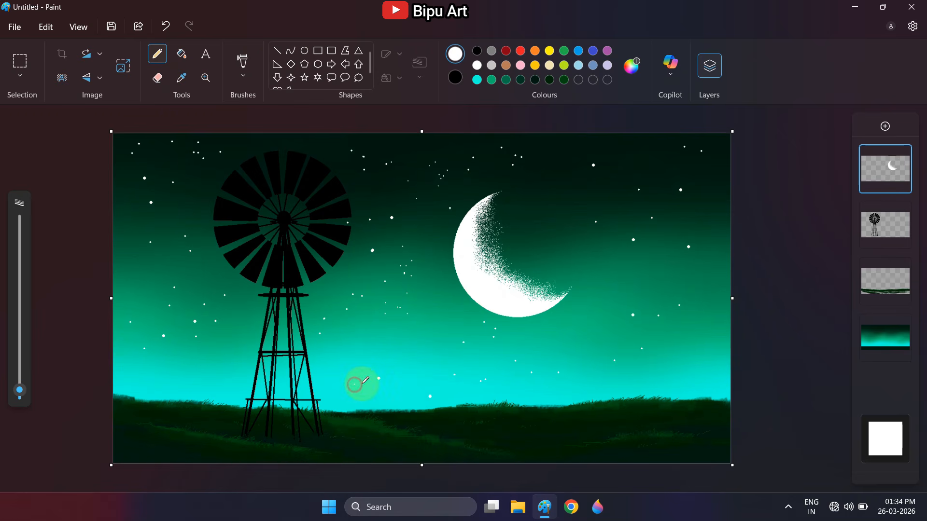
Dot fine white stars in the right part of the sky and along its upper edge.
{"action": "left_click", "coordinate": [681, 269]}
{"action": "left_click", "coordinate": [670, 278]}
{"action": "left_click", "coordinate": [696, 210]}
{"action": "left_click", "coordinate": [668, 168]}
{"action": "left_click", "coordinate": [652, 155]}
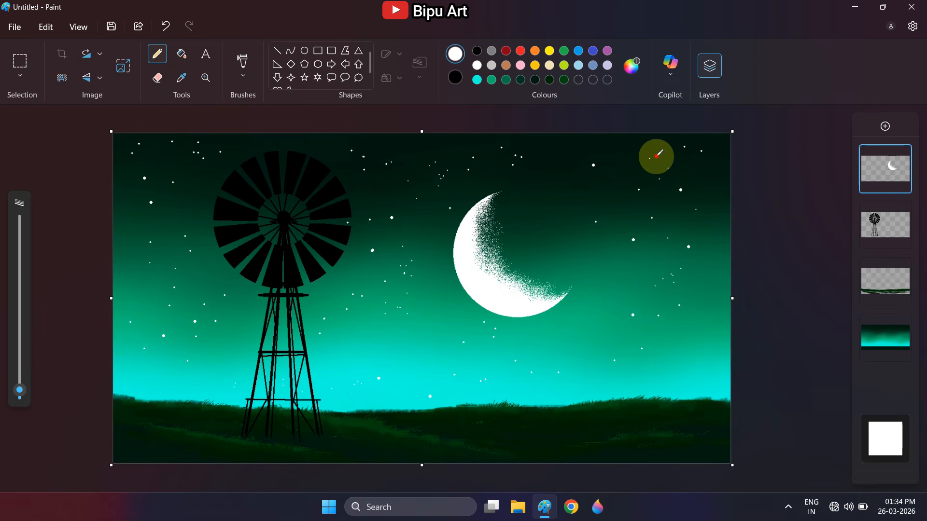
{"action": "left_click", "coordinate": [616, 150]}
{"action": "left_click", "coordinate": [602, 147]}
{"action": "left_click", "coordinate": [575, 142]}
Draw small four-point stars left of the moon and set the shape fill to solid white.
{"action": "left_click", "coordinate": [292, 78]}
{"action": "mouse_move", "coordinate": [426, 201]}
{"action": "left_mouse_down"}
{"action": "mouse_move", "coordinate": [434, 209]}
{"action": "mouse_move", "coordinate": [410, 241]}
{"action": "left_mouse_up"}
{"action": "left_click", "coordinate": [397, 78]}
{"action": "left_click", "coordinate": [393, 137]}
{"action": "left_click", "coordinate": [457, 77]}
{"action": "left_click", "coordinate": [477, 66]}
Draw solid white four-point stars of varied sizes below the moon and in the sky to its right.
{"action": "left_click_drag", "start_coordinate": [429, 303], "coordinate": [440, 316]}
{"action": "left_click_drag", "start_coordinate": [464, 343], "coordinate": [471, 349]}
{"action": "left_click_drag", "start_coordinate": [600, 358], "coordinate": [608, 366]}
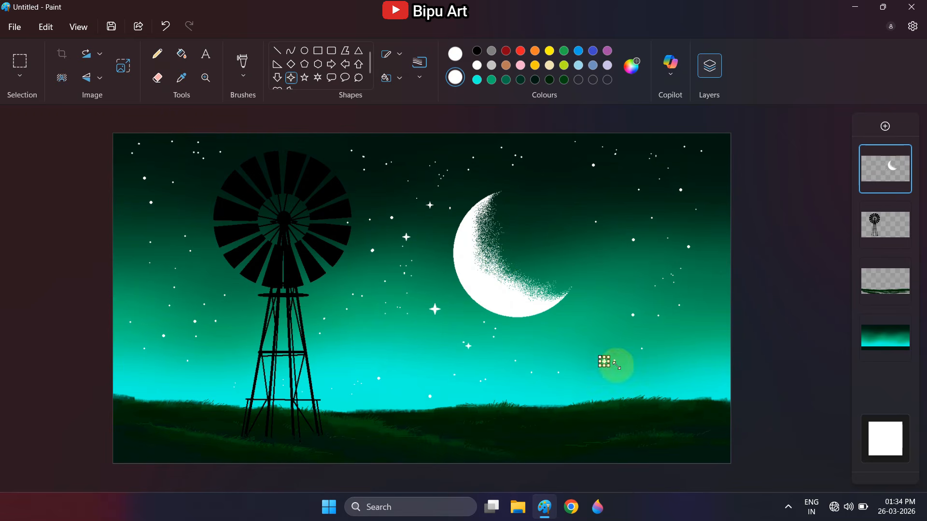
{"action": "left_click_drag", "start_coordinate": [657, 148], "coordinate": [670, 161]}
{"action": "left_click_drag", "start_coordinate": [661, 227], "coordinate": [673, 239]}
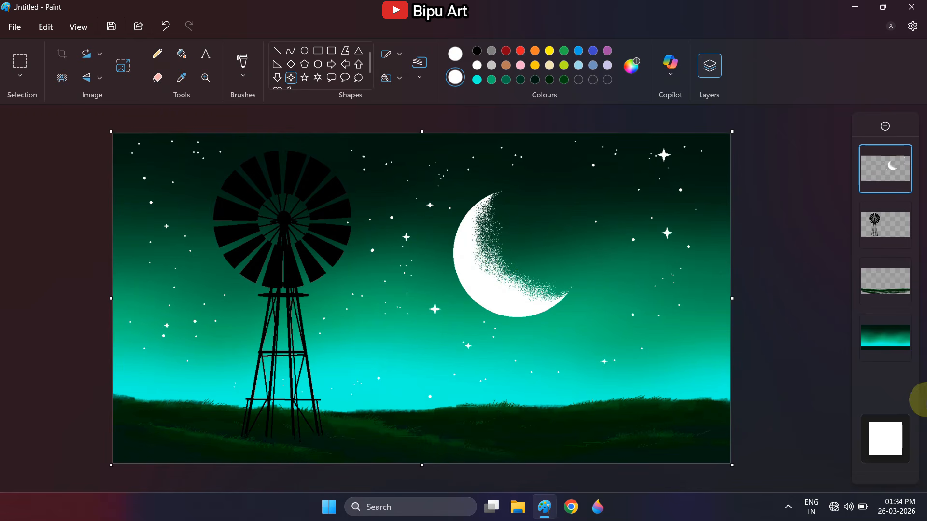
Add the white signature text "Bipu Art" in the lower right corner of the painting, with its text box fitted to the words.
{"action": "left_click", "coordinate": [205, 54]}
{"action": "left_click", "coordinate": [634, 446]}
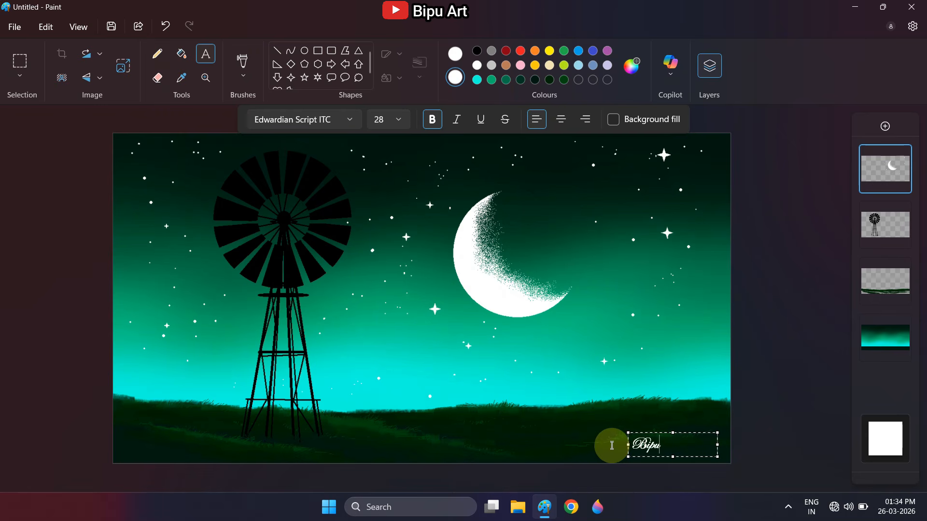
{"action": "type", "text": "Bipu Art"}
{"action": "left_click_drag", "start_coordinate": [717, 457], "coordinate": [732, 461]}
{"action": "left_click_drag", "start_coordinate": [628, 433], "coordinate": [657, 438]}
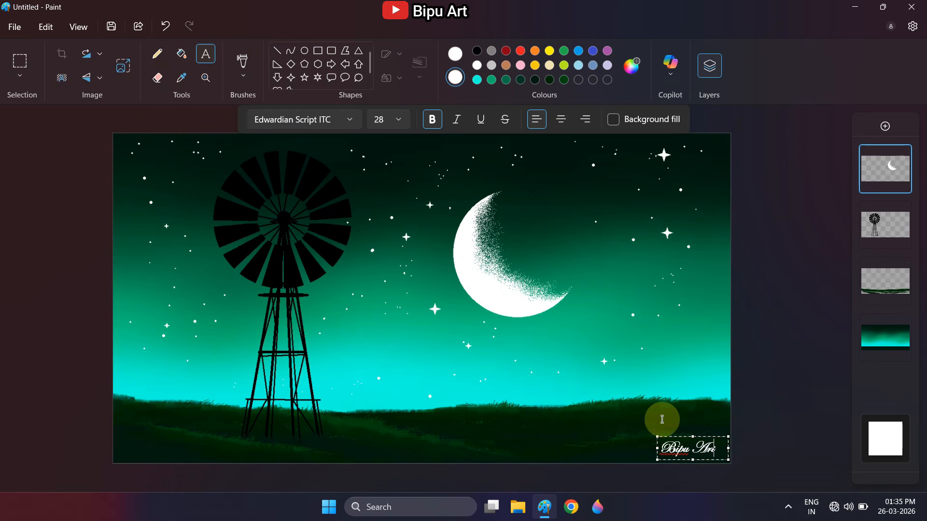
{"action": "left_click", "coordinate": [764, 397]}
Hide the layer list and view the finished painting enlarged.
{"action": "left_click", "coordinate": [710, 65]}
{"action": "left_click", "coordinate": [158, 54]}
{"action": "left_click", "coordinate": [278, 50]}
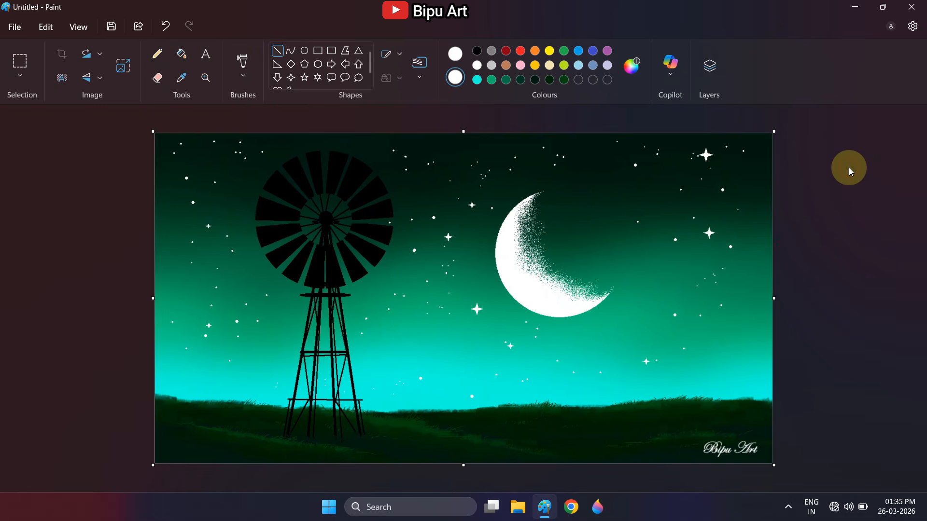
{"action": "scroll", "coordinate": [372, 252], "scroll_direction": "up", "scroll_amount": 1}
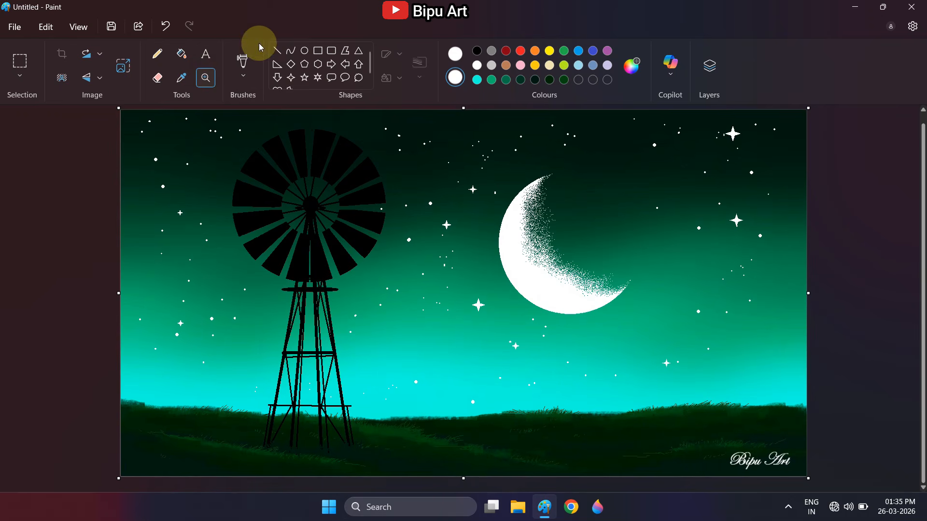